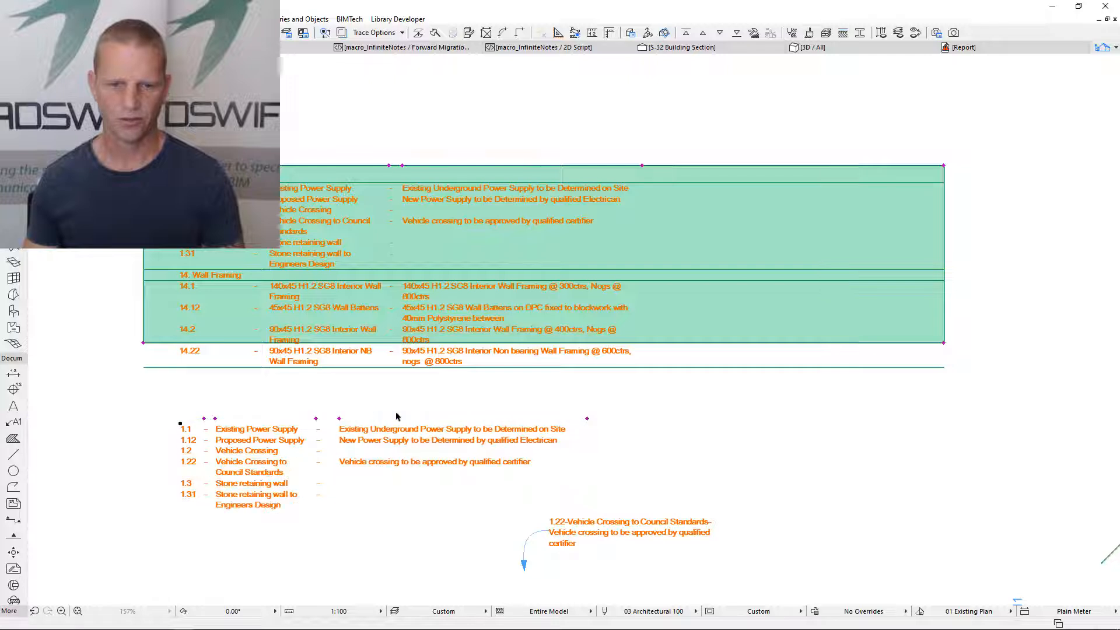
Narrow the description column of the lower site notes list
{"action": "left_click", "coordinate": [339, 418]}
{"action": "left_click", "coordinate": [456, 418]}
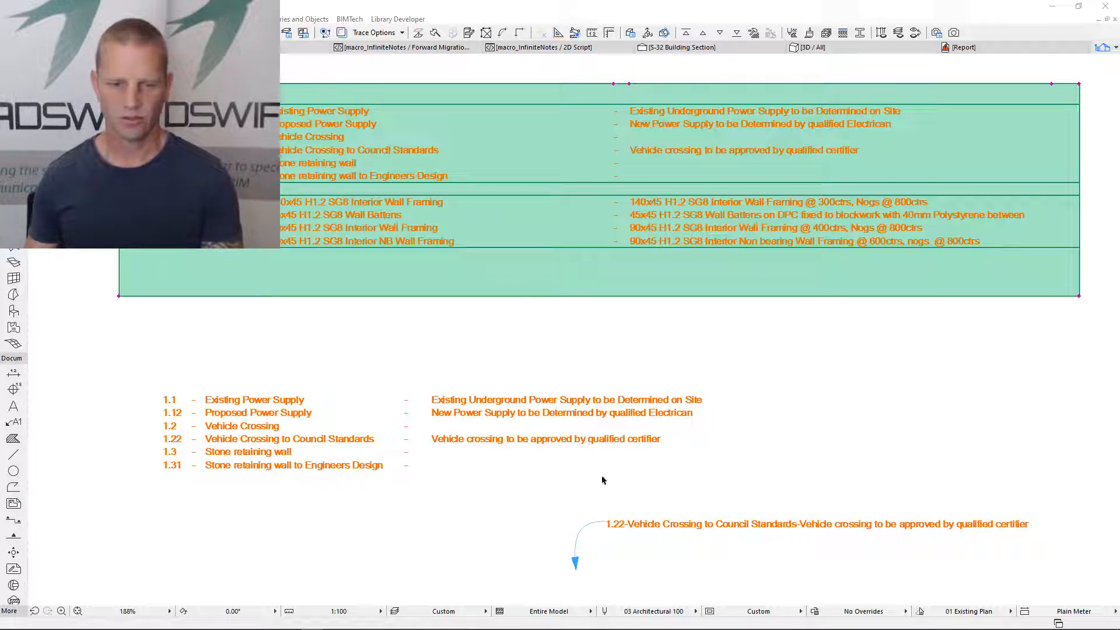
Check the Label Content settings of the 1.22 vehicle crossing label with the leader arrow
{"action": "left_click", "coordinate": [608, 522]}
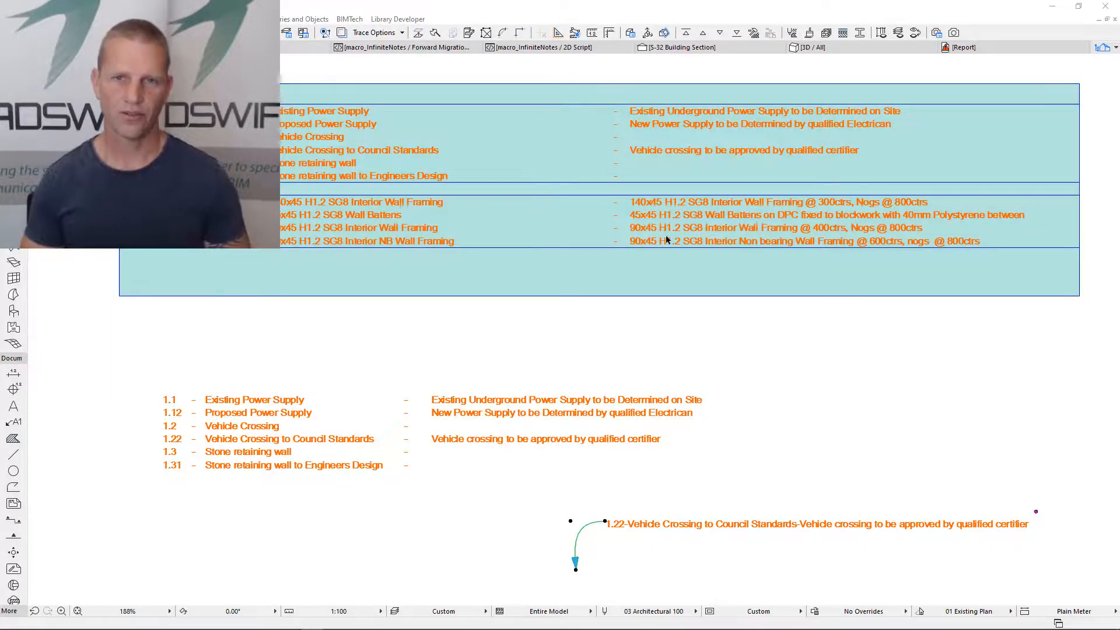
{"action": "key", "text": "ctrl+t"}
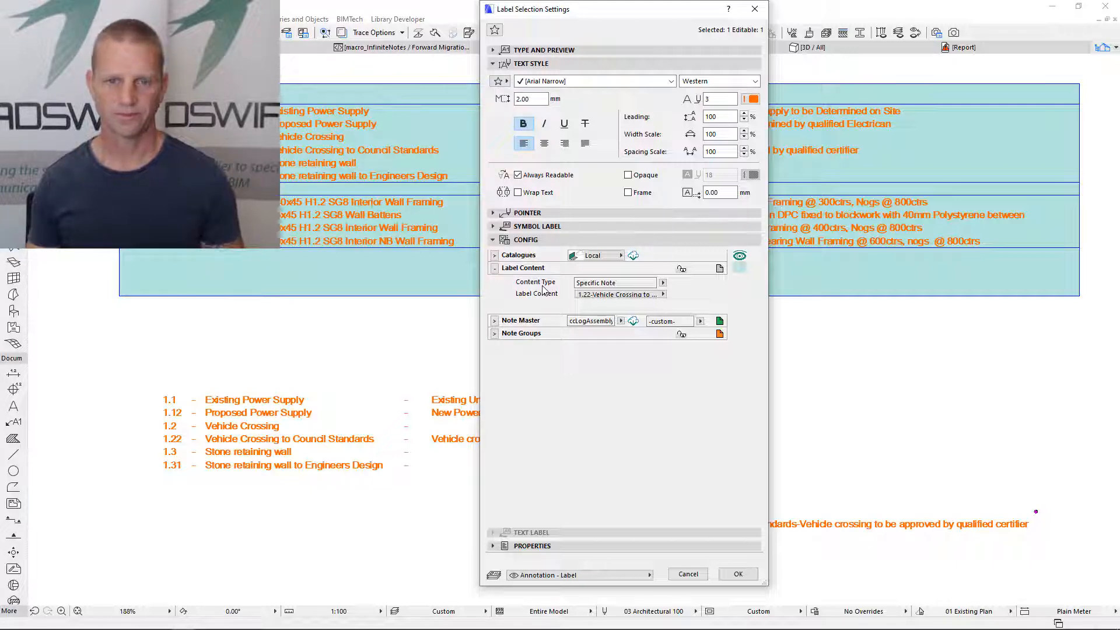
{"action": "left_click", "coordinate": [607, 259]}
{"action": "left_click", "coordinate": [594, 259]}
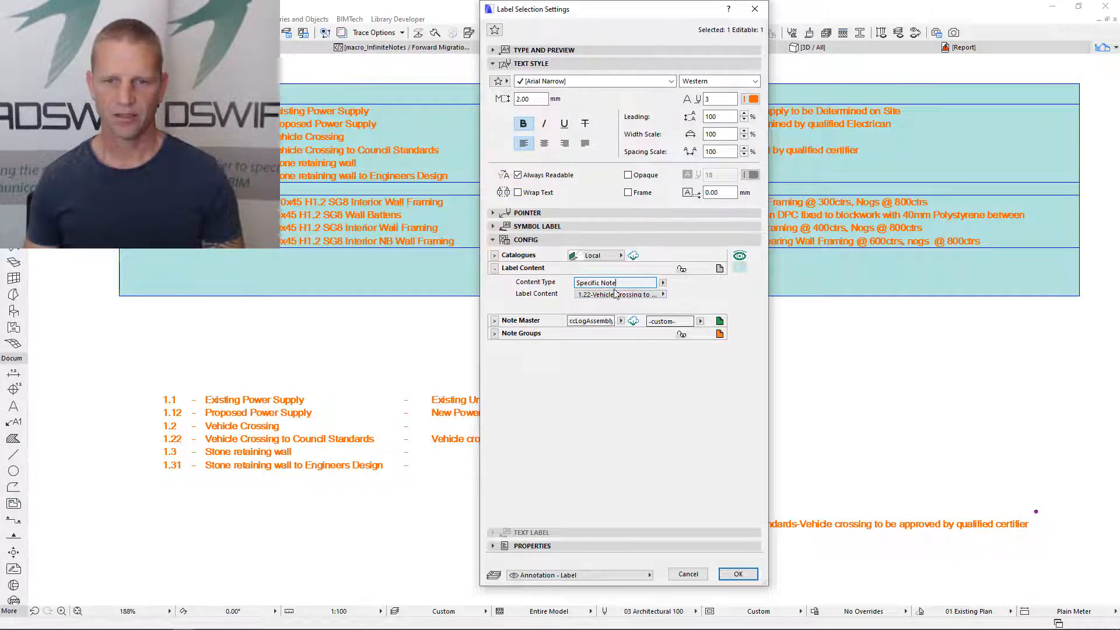
{"action": "left_click", "coordinate": [738, 575]}
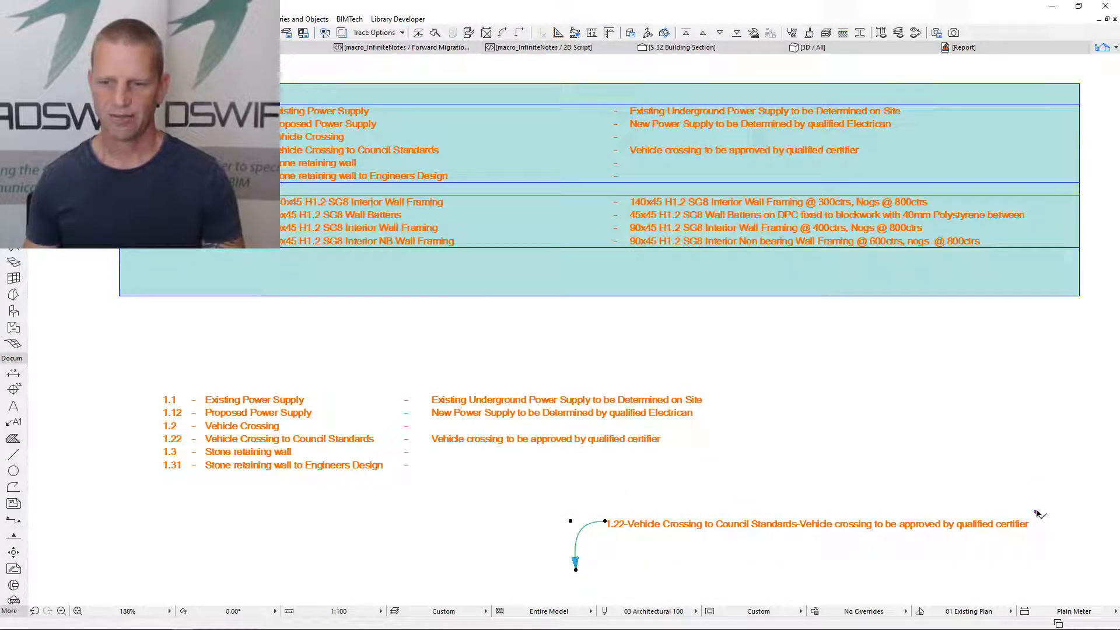
Stretch the 1.22 vehicle crossing label narrower so its text wraps onto three lines, with the first line ending after "Standards-"
{"action": "left_click", "coordinate": [1037, 512]}
{"action": "left_click", "coordinate": [1036, 512]}
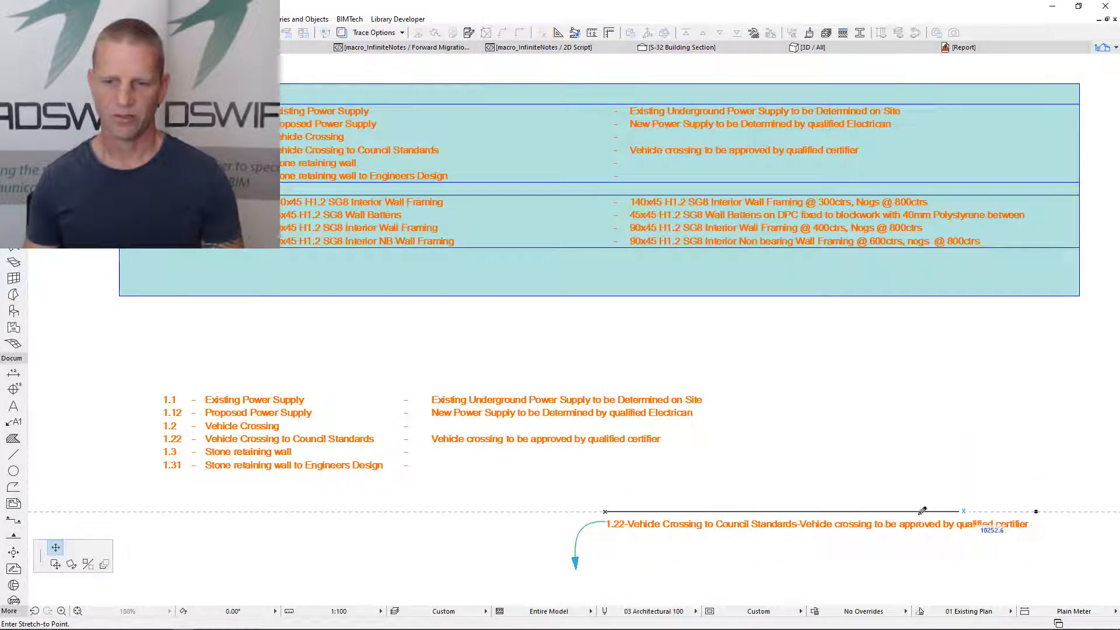
{"action": "left_click", "coordinate": [791, 512]}
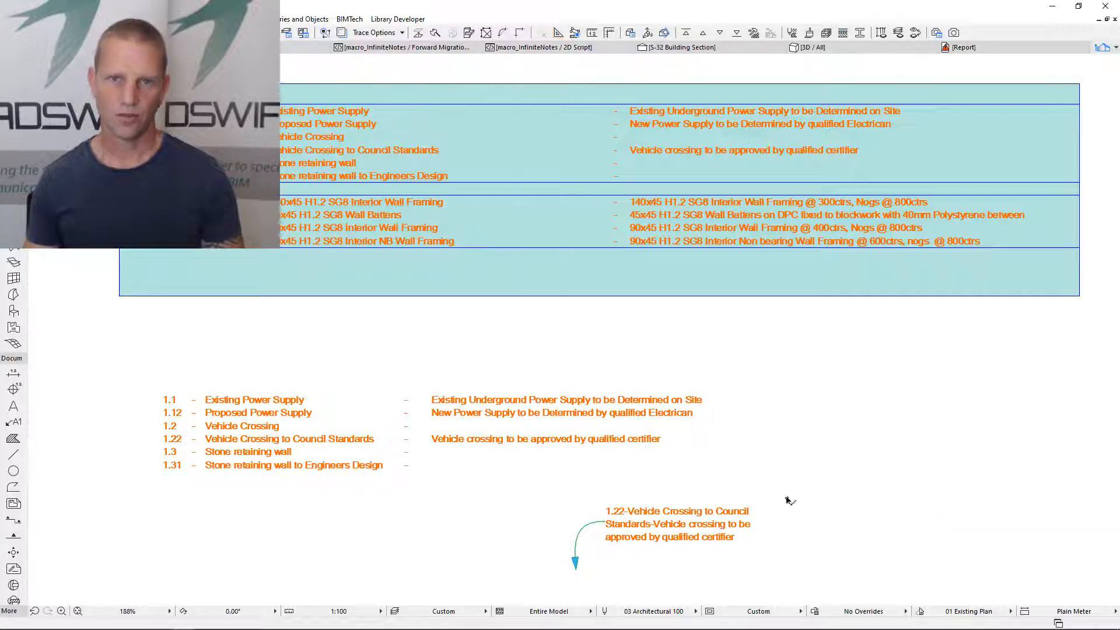
{"action": "left_click", "coordinate": [788, 501]}
{"action": "left_click", "coordinate": [806, 495]}
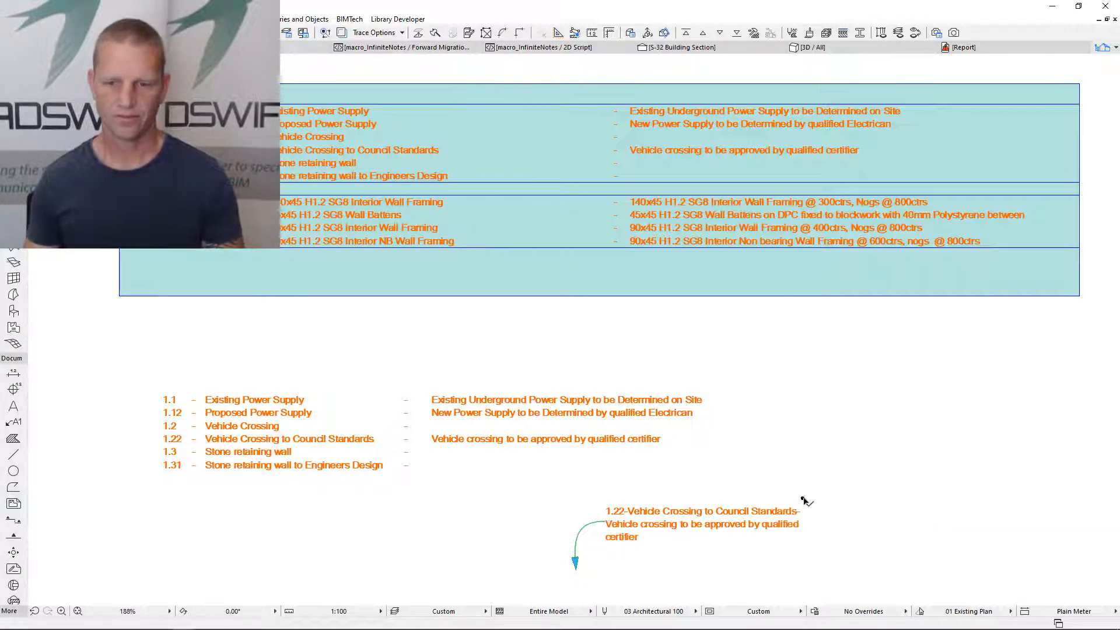
Review the Content Type options in the settings of the framed notes table and the lower site notes list
{"action": "left_click_drag", "start_coordinate": [69, 248], "coordinate": [270, 429]}
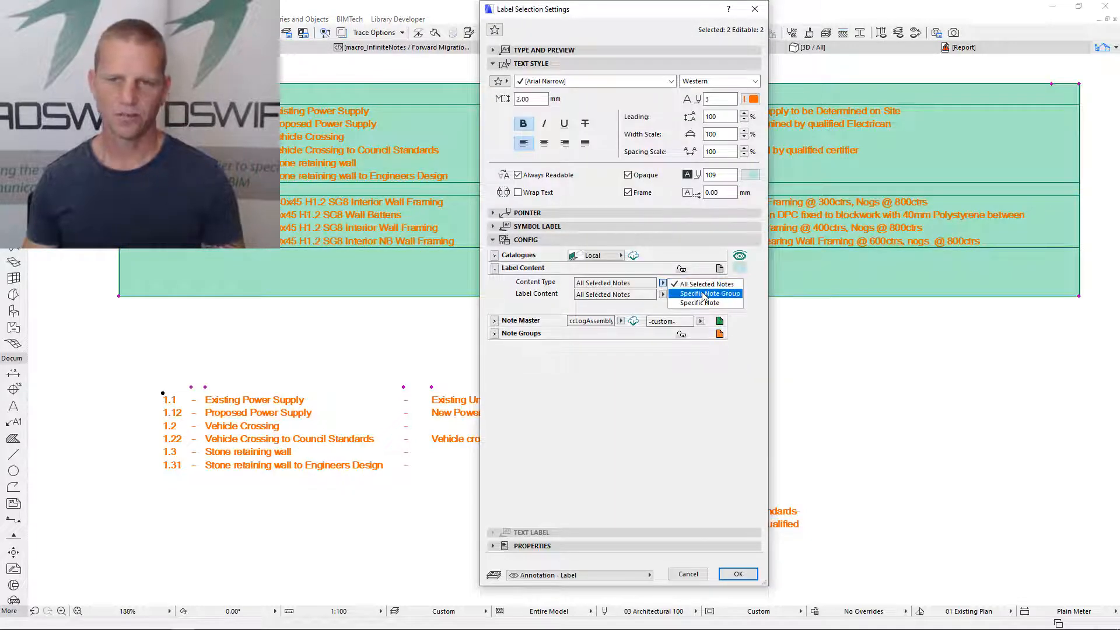
{"action": "left_click", "coordinate": [704, 294]}
{"action": "key", "text": "Return"}
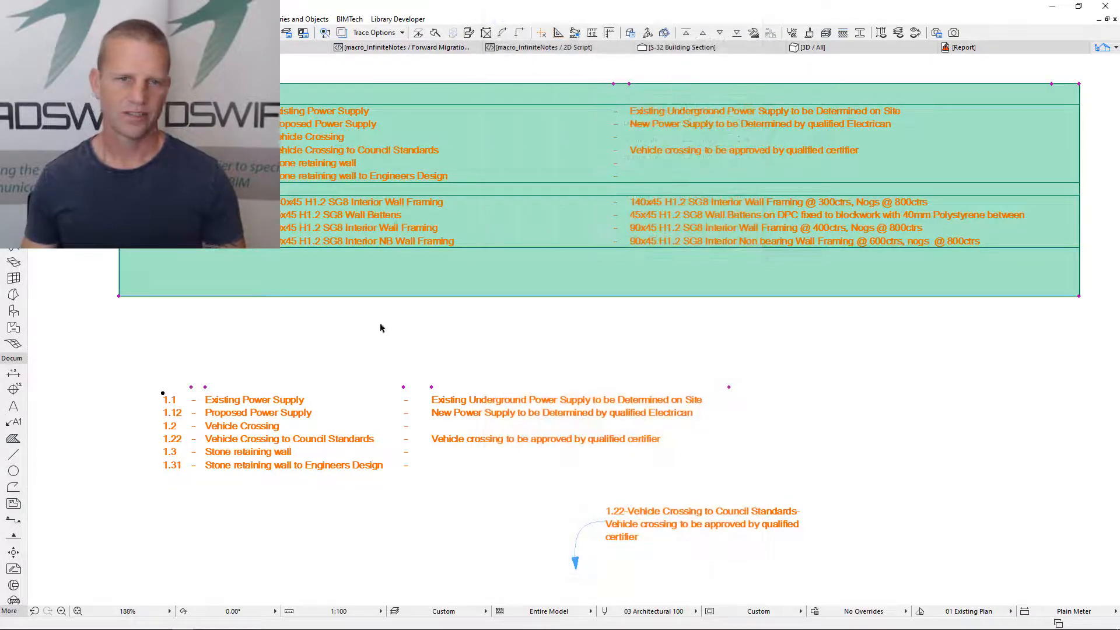
Narrow the description and title columns of the framed notes table so the longer notes wrap onto two lines
{"action": "scroll", "coordinate": [312, 356], "scroll_direction": "down", "scroll_amount": 3}
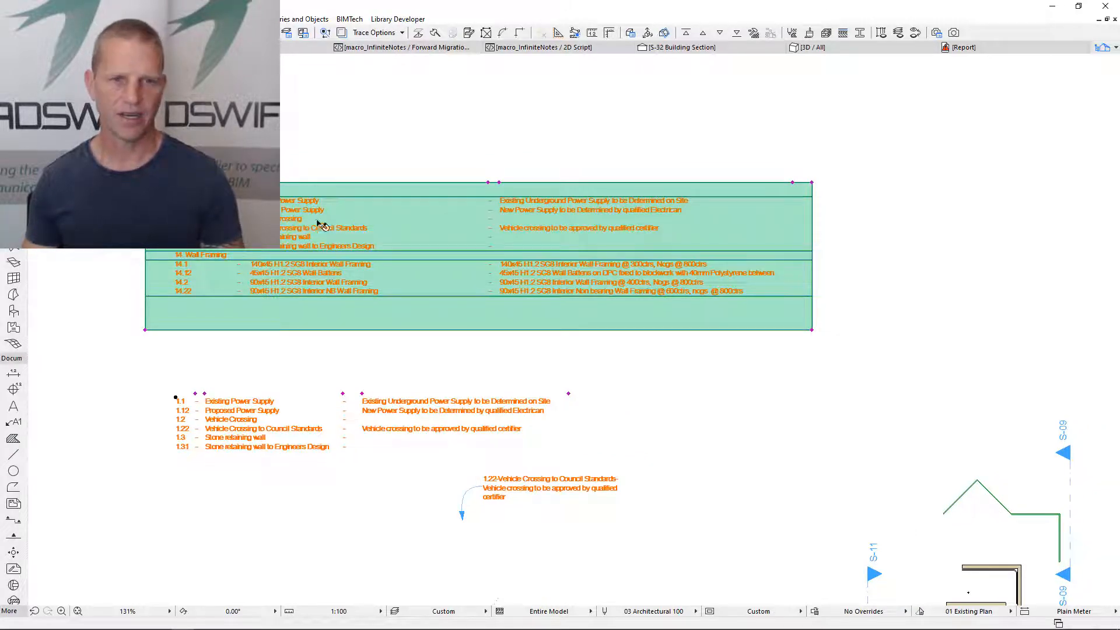
{"action": "scroll", "coordinate": [430, 218], "scroll_direction": "up", "scroll_amount": 1}
{"action": "middle_click_drag", "start_coordinate": [431, 218], "coordinate": [486, 208]}
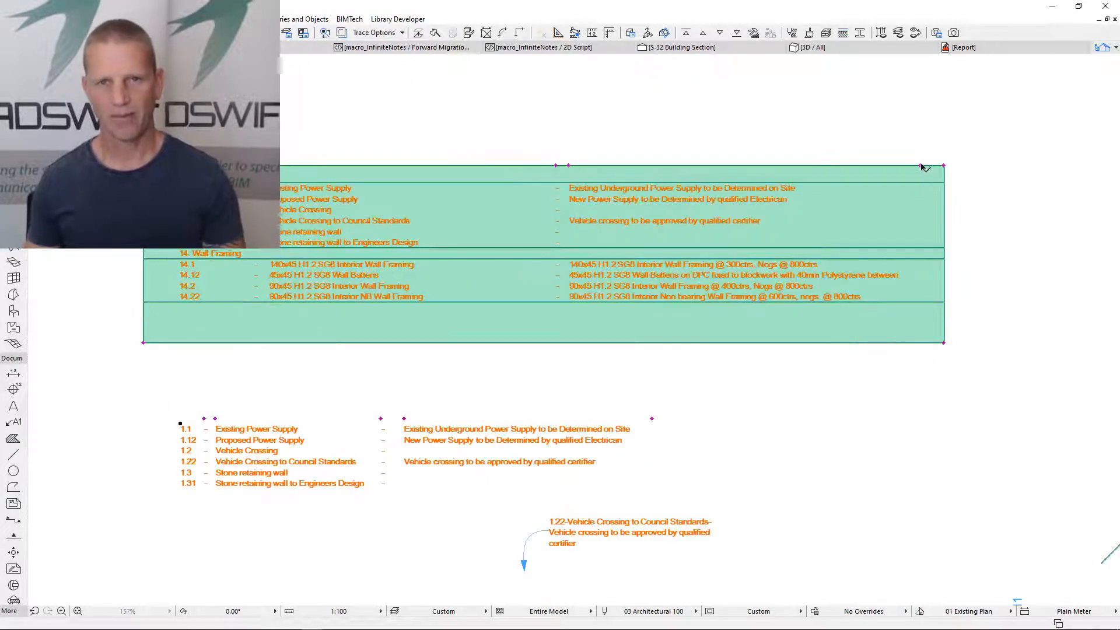
{"action": "left_click", "coordinate": [922, 167]}
{"action": "left_click", "coordinate": [809, 167]}
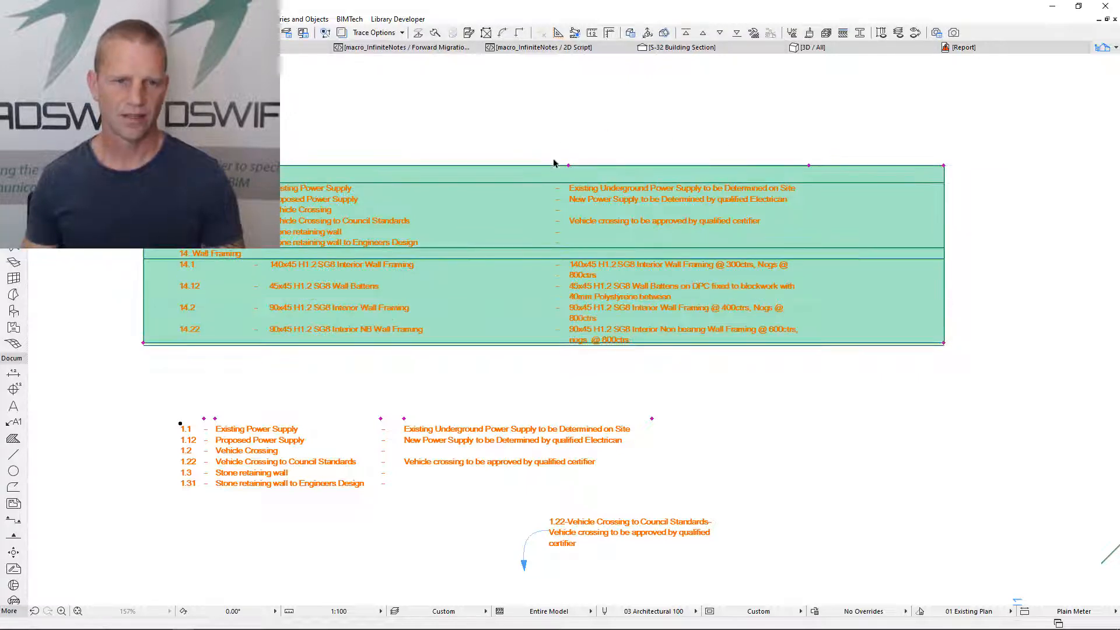
{"action": "left_click", "coordinate": [568, 166]}
{"action": "left_click", "coordinate": [392, 165]}
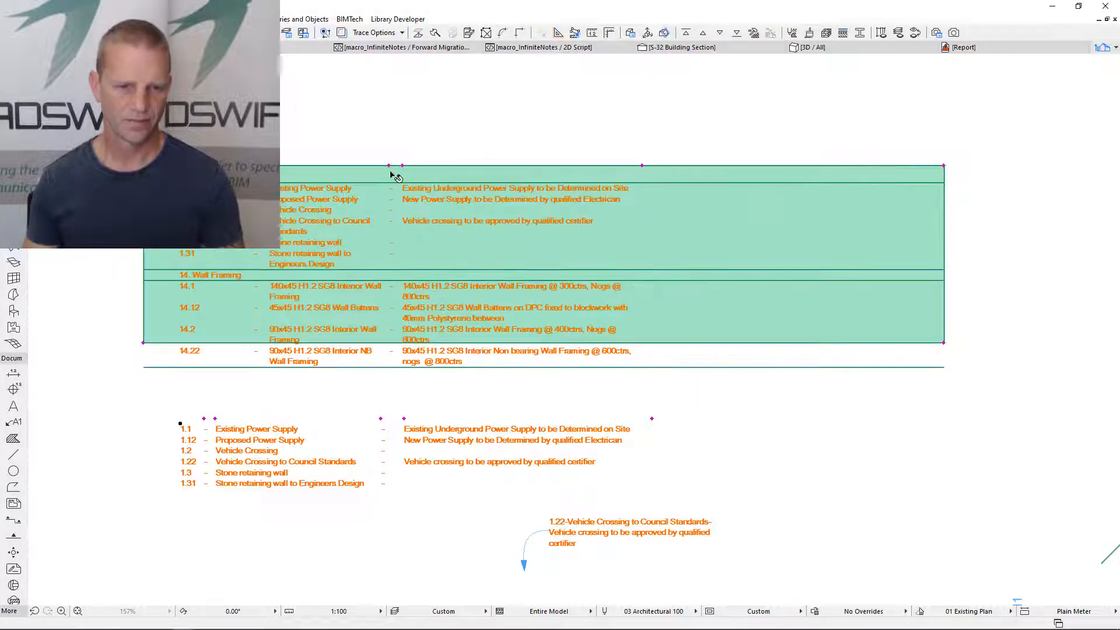
Narrow the title and description columns of the lower site notes list so its text wraps
{"action": "left_click", "coordinate": [374, 418]}
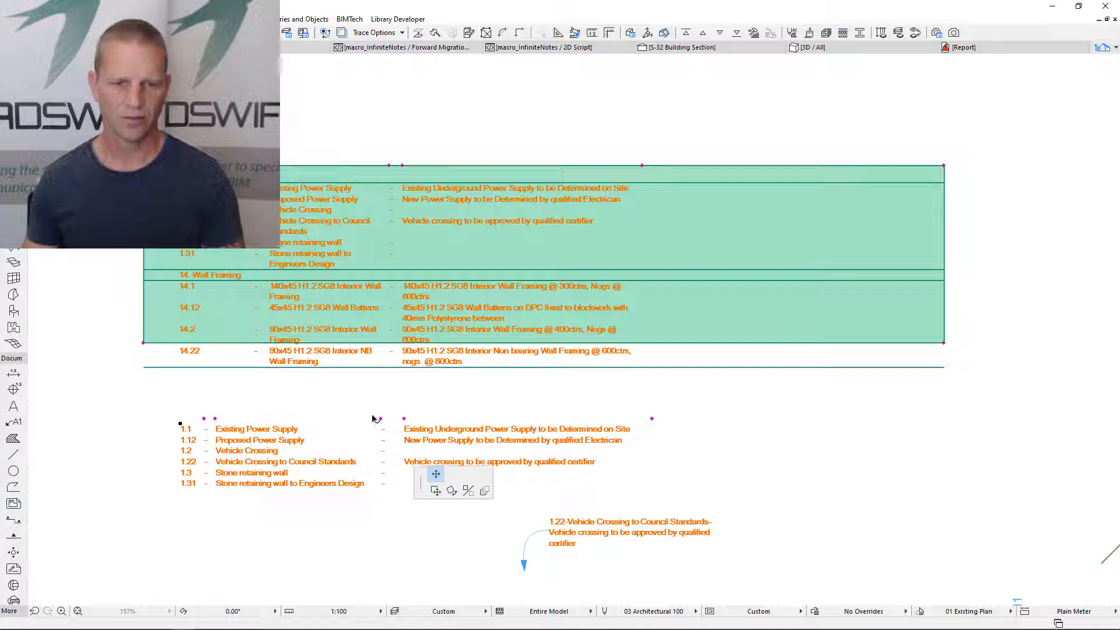
{"action": "left_click", "coordinate": [316, 418]}
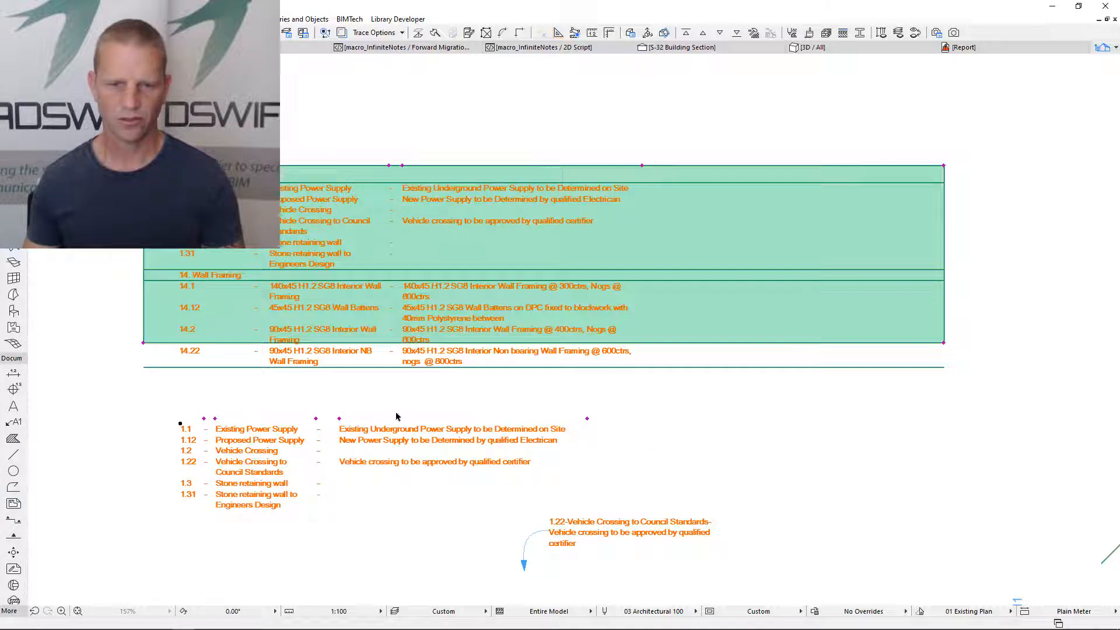
{"action": "left_click", "coordinate": [586, 418]}
{"action": "left_click", "coordinate": [455, 419]}
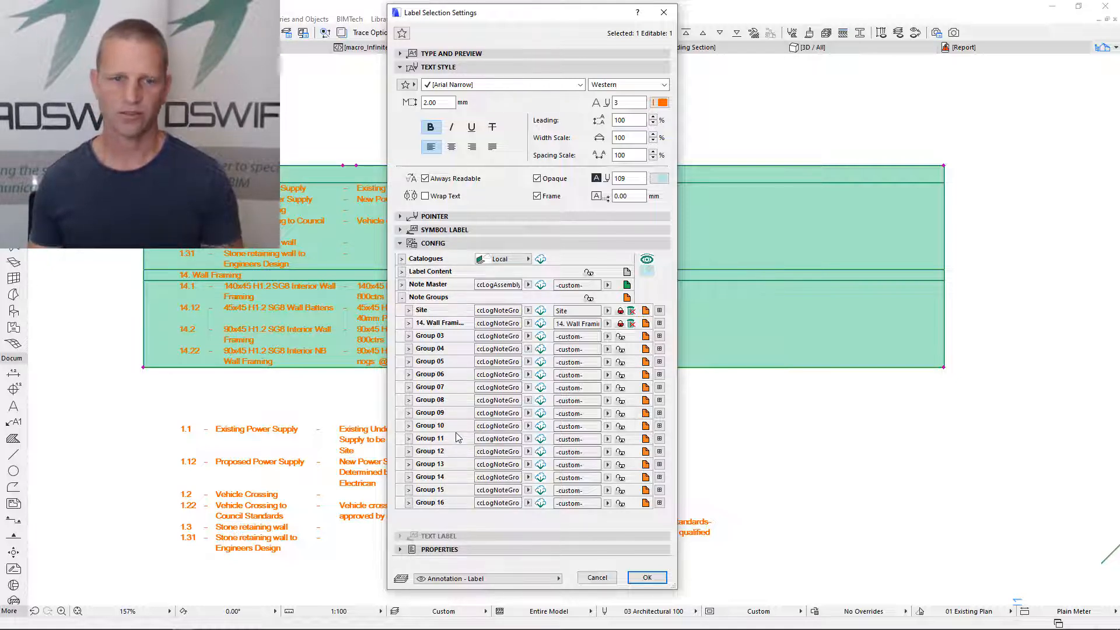
Examine which catalogue files are offered for the Site and Group 04 note groups in the framed table's label settings
{"action": "left_click", "coordinate": [528, 310]}
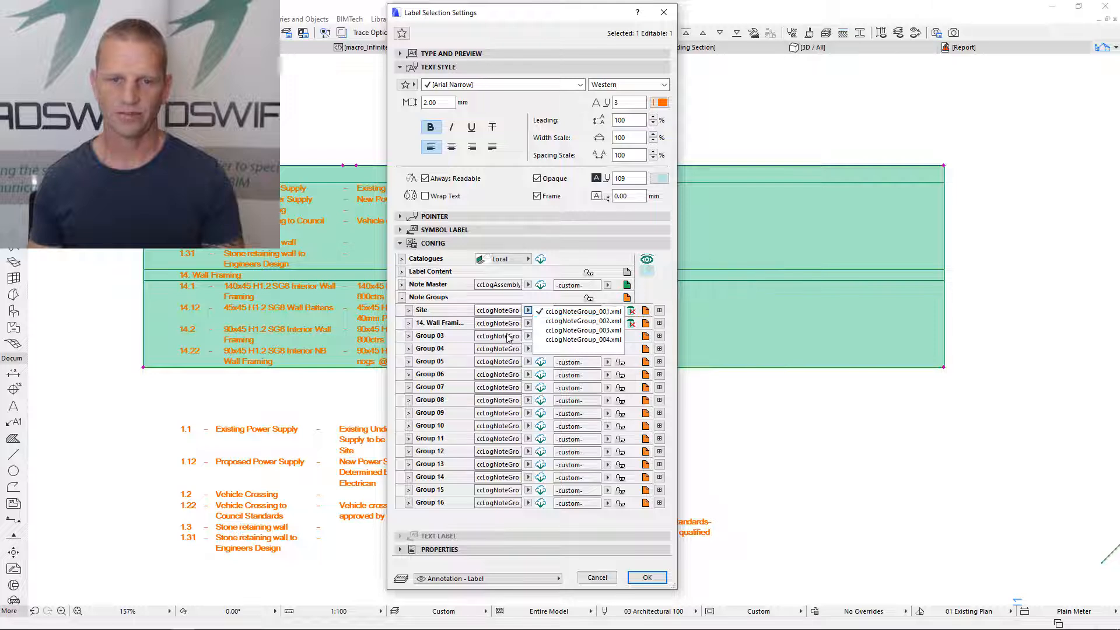
{"action": "left_click", "coordinate": [528, 349]}
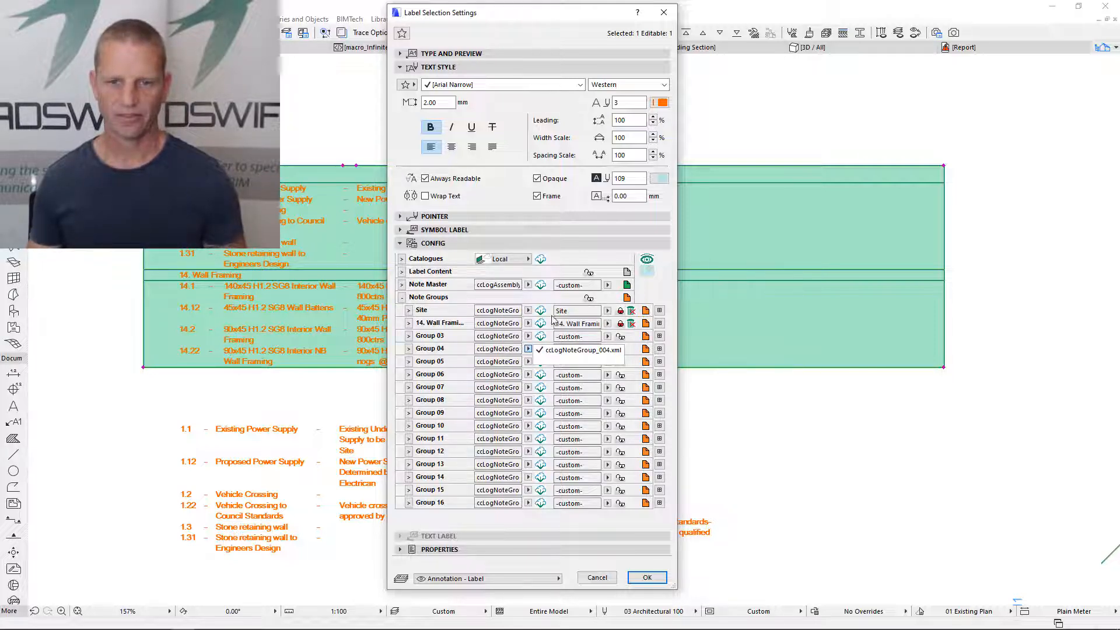
{"action": "left_click", "coordinate": [661, 311]}
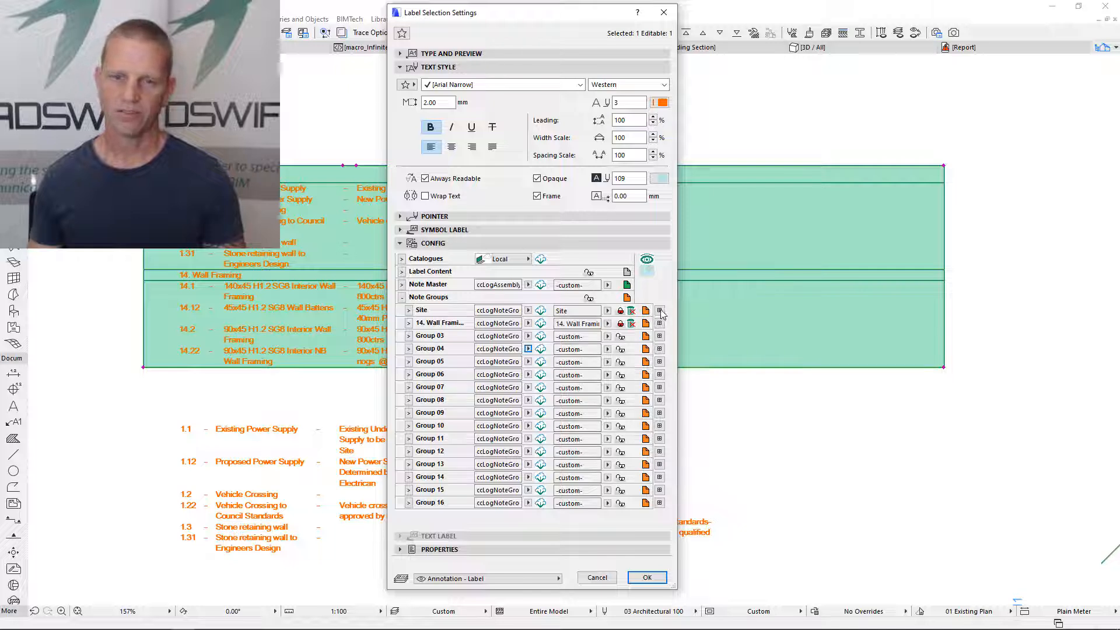
{"action": "left_click", "coordinate": [661, 311]}
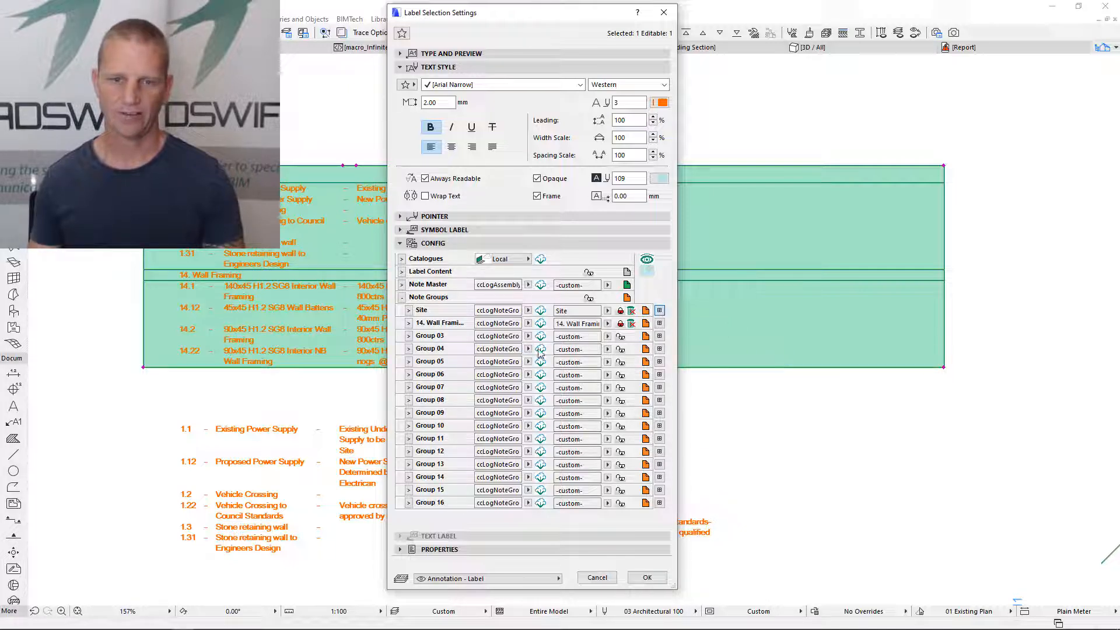
{"action": "left_click", "coordinate": [487, 257]}
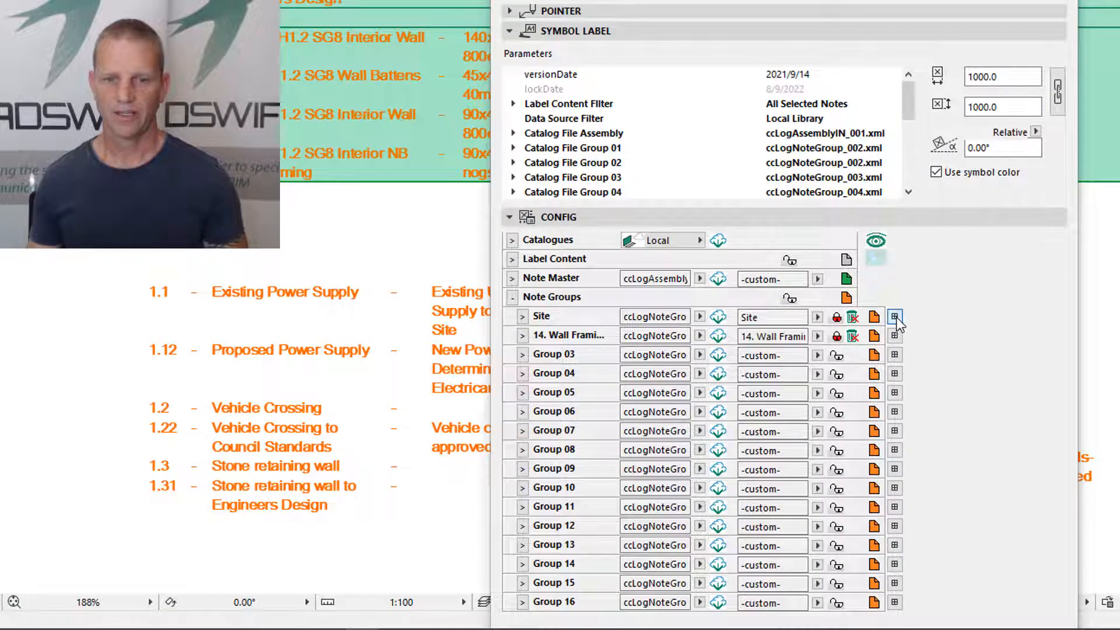
Add ccLogNoteGroup_001.xml to the available catalogue files of the 14. Wall Framing note group
{"action": "left_click", "coordinate": [895, 317]}
{"action": "key", "text": "Return"}
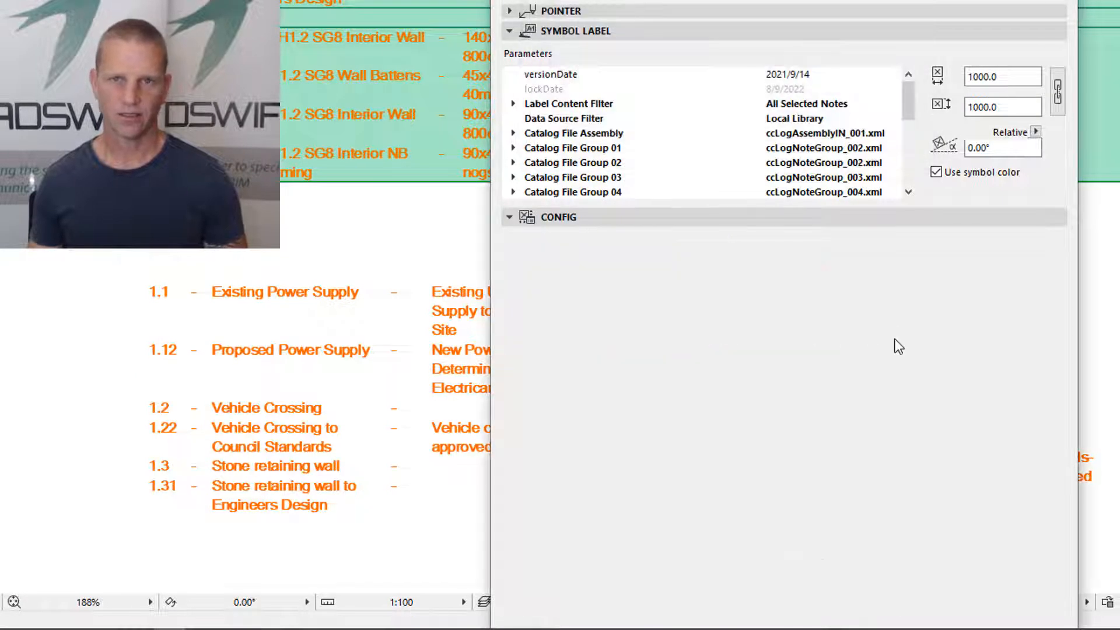
{"action": "left_click", "coordinate": [894, 338]}
{"action": "left_click", "coordinate": [588, 23]}
{"action": "type", "text": "ccLogNoteGroup_001.xml"}
{"action": "left_click", "coordinate": [864, 99]}
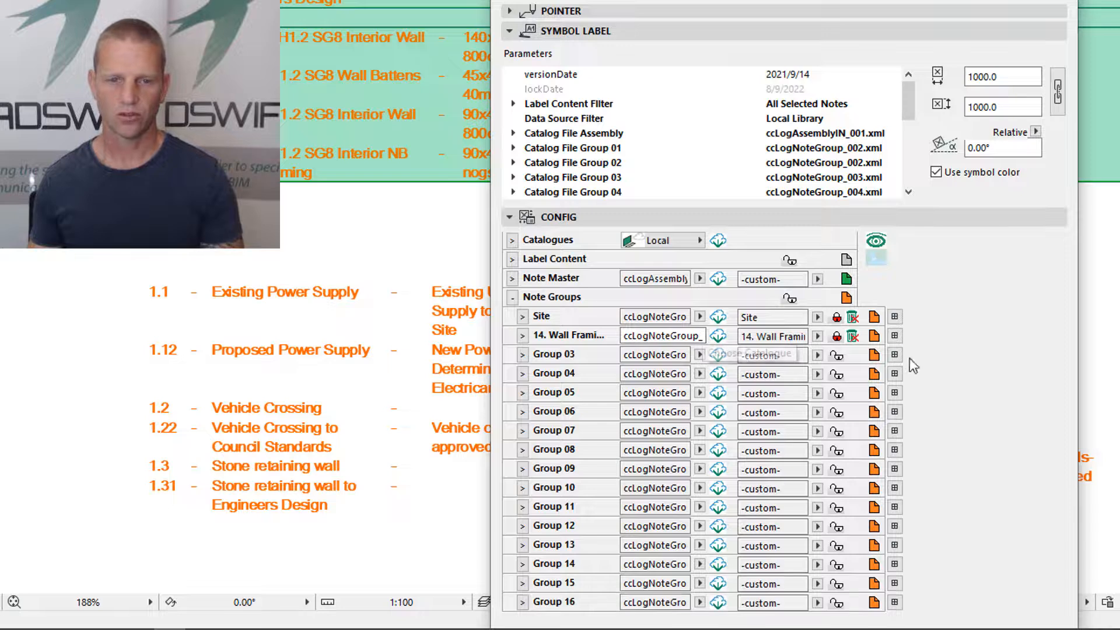
Add ccLogNoteGroup_001.xml to the available catalogue files of Group 03
{"action": "left_click", "coordinate": [894, 356]}
{"action": "left_click", "coordinate": [640, 27]}
{"action": "type", "text": "ccLogNoteGroup_001.xml"}
{"action": "left_click", "coordinate": [864, 99]}
Choose ccLogNoteGroup_001.xml as the catalogue file for both the 14. Wall Framing note group and Group 03
{"action": "left_click", "coordinate": [699, 336]}
{"action": "left_click", "coordinate": [744, 352]}
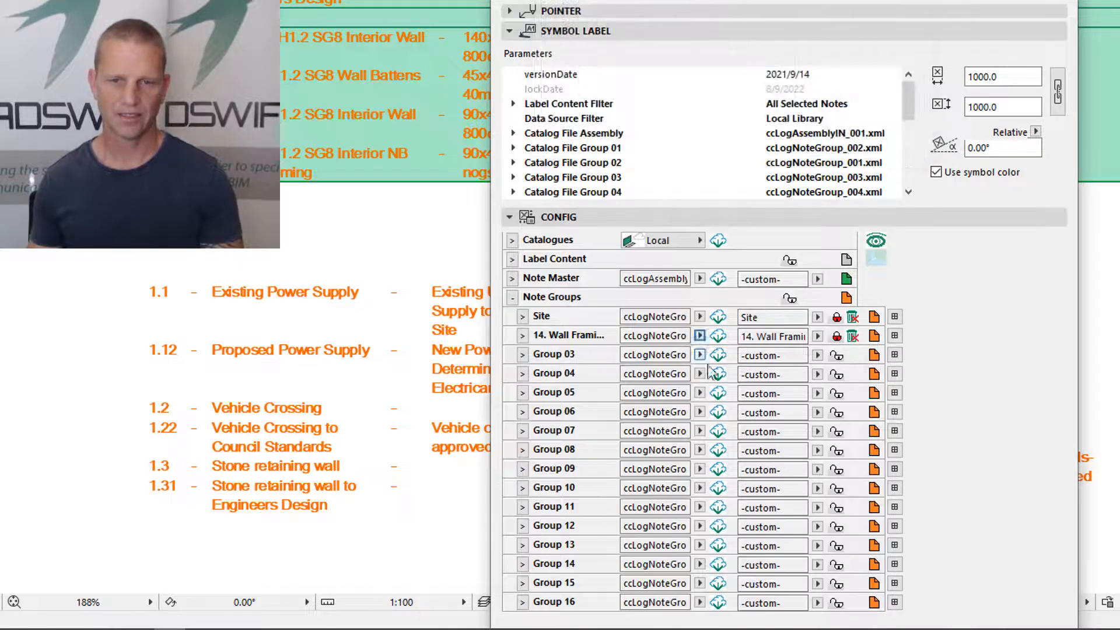
{"action": "left_click", "coordinate": [700, 355]}
{"action": "left_click", "coordinate": [743, 372]}
{"action": "left_click", "coordinate": [700, 373]}
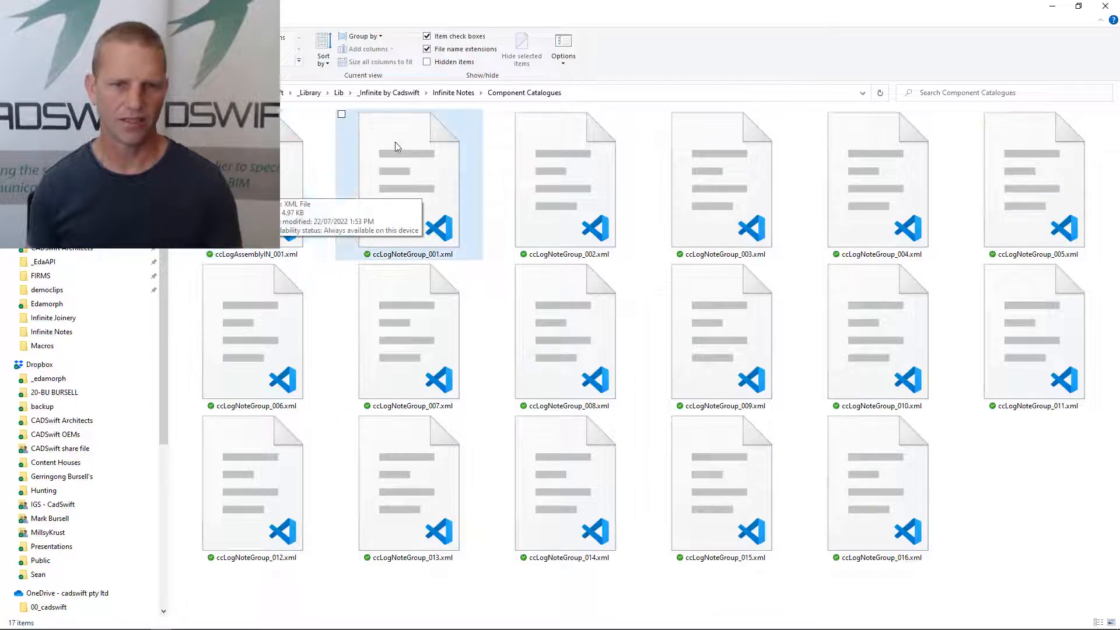
Copy the file name ccLogNoteGroup_015.xml from the Component Catalogues folder in File Explorer and return to Archicad
{"action": "left_click", "coordinate": [725, 559]}
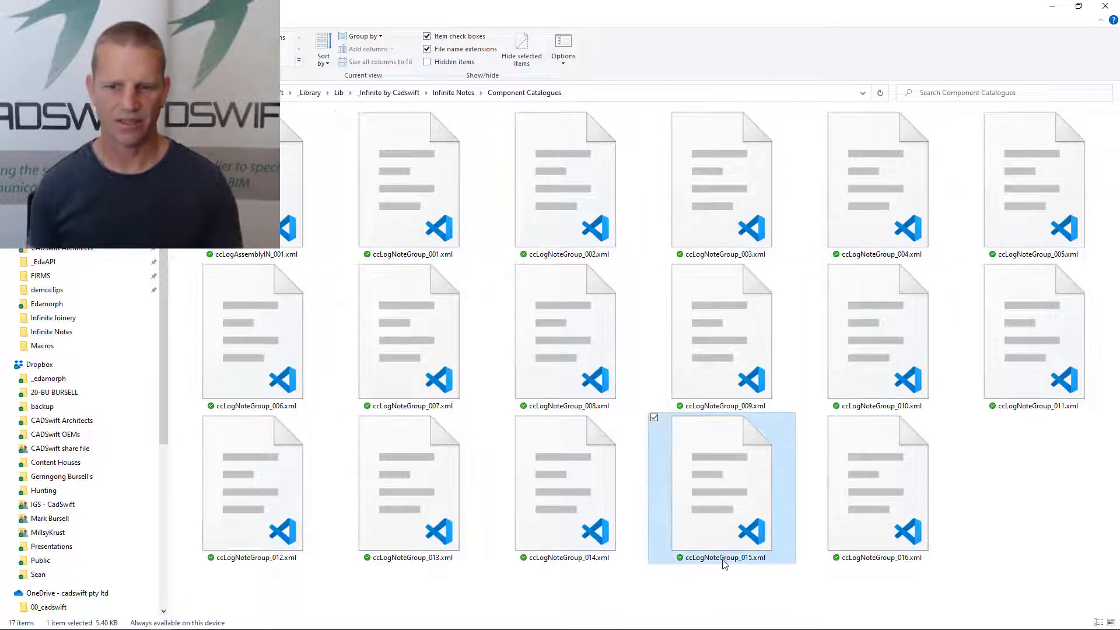
{"action": "key", "text": "F2"}
{"action": "key", "text": "ctrl+a"}
{"action": "key", "text": "ctrl+c"}
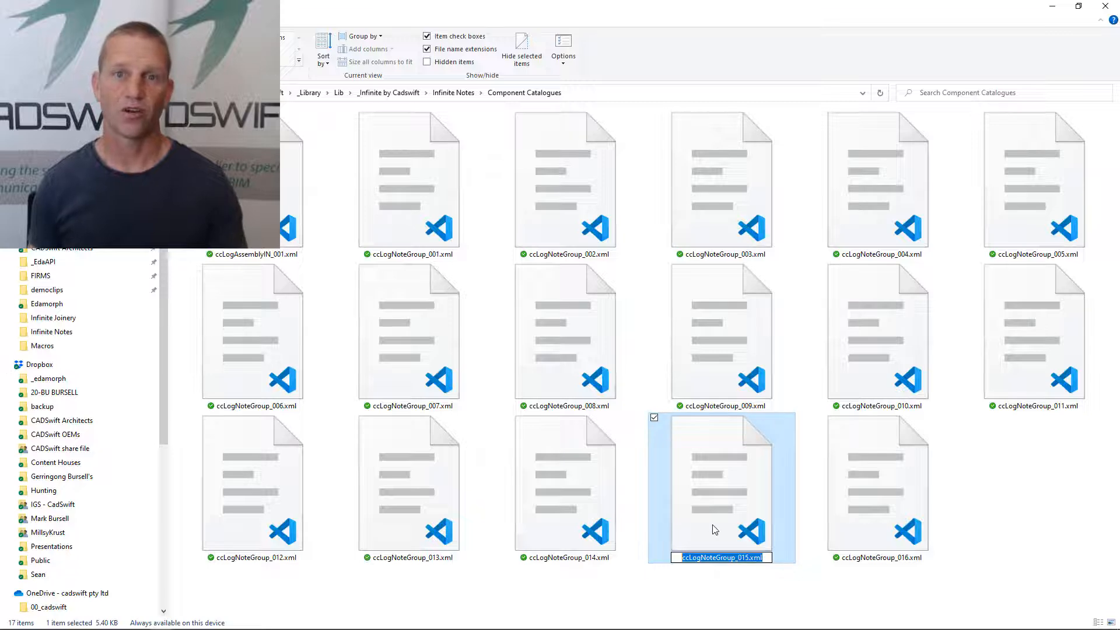
{"action": "key", "text": "alt+Tab"}
Add the copied name ccLogNoteGroup_015.xml to Group 03's available catalogue files and choose it as the group's catalogue
{"action": "left_click", "coordinate": [673, 446]}
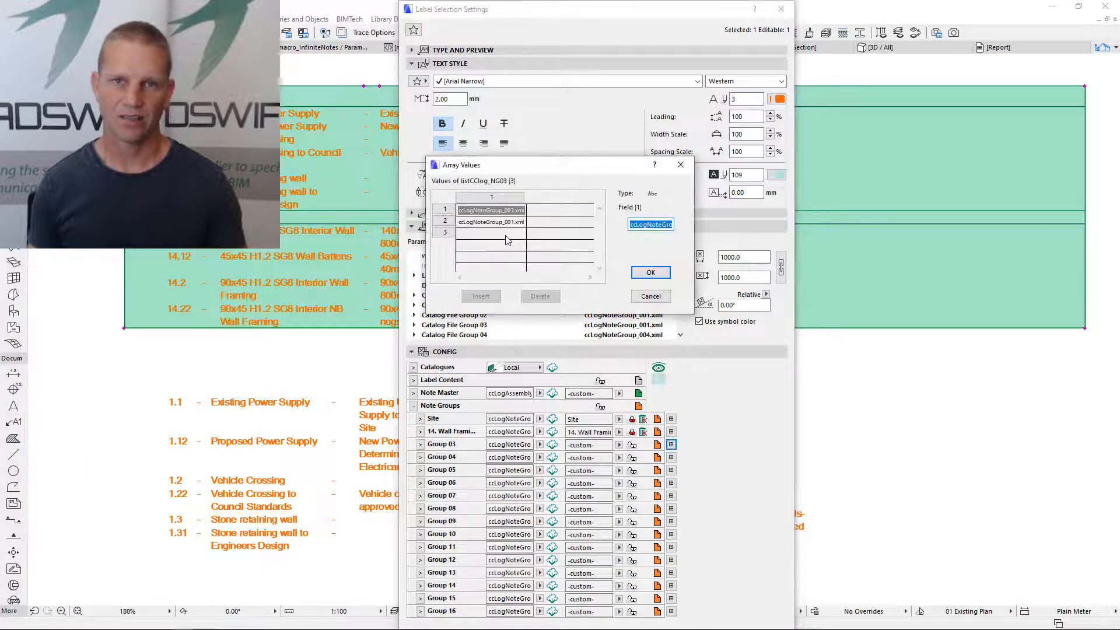
{"action": "left_click", "coordinate": [506, 236]}
{"action": "key", "text": "ctrl+v"}
{"action": "key", "text": "Tab"}
{"action": "left_click", "coordinate": [650, 271]}
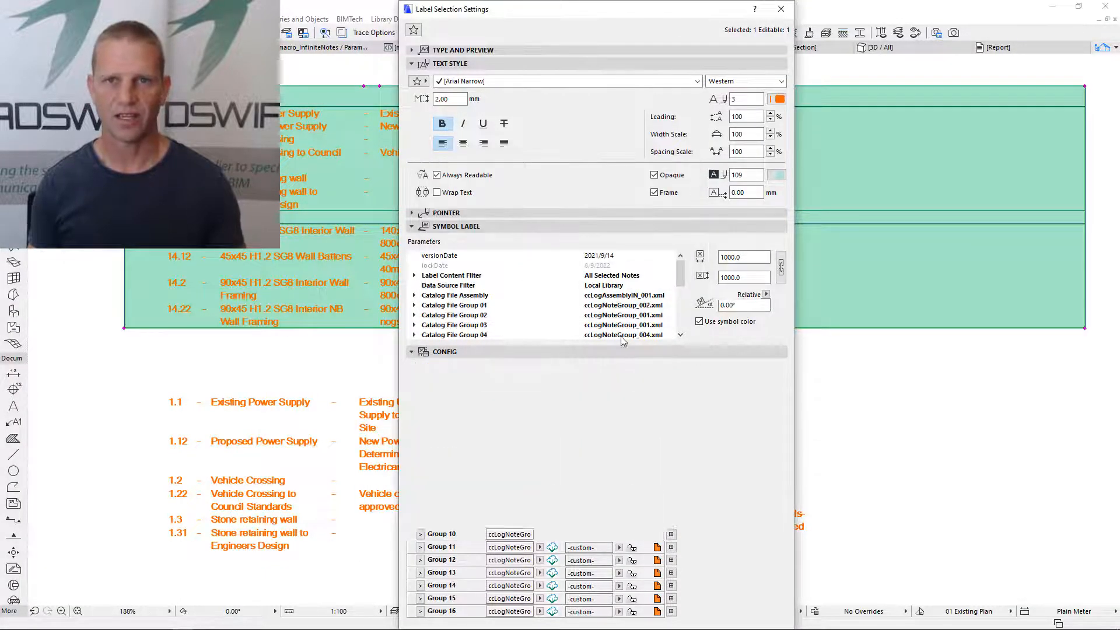
{"action": "left_click", "coordinate": [540, 444]}
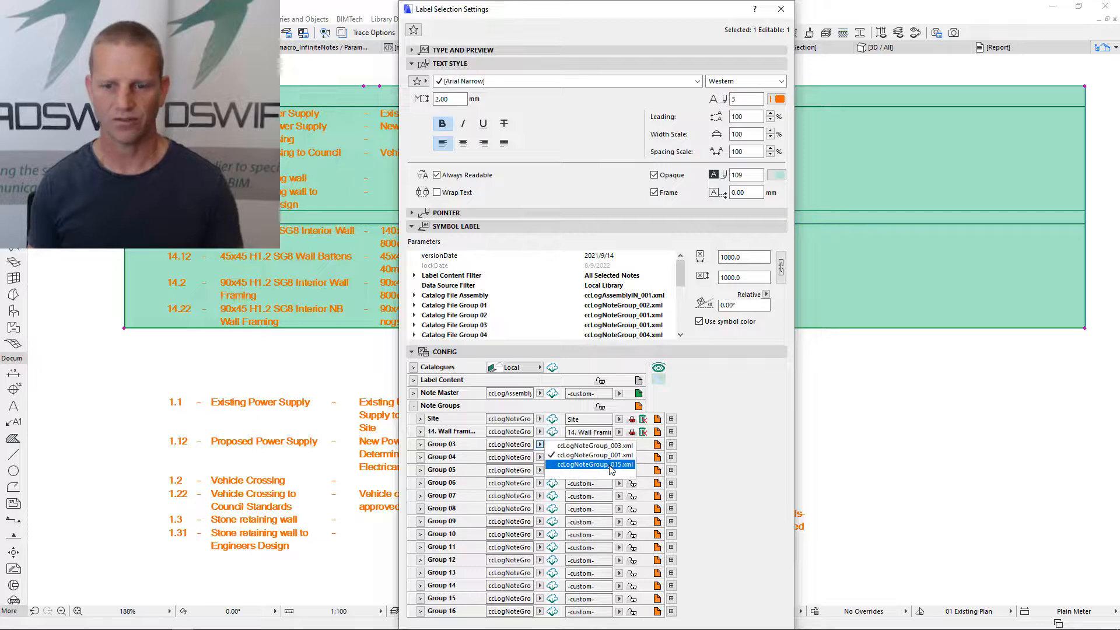
Examine the note value fields of the 14. Wall Framing group
{"action": "key", "text": "alt+Tab"}
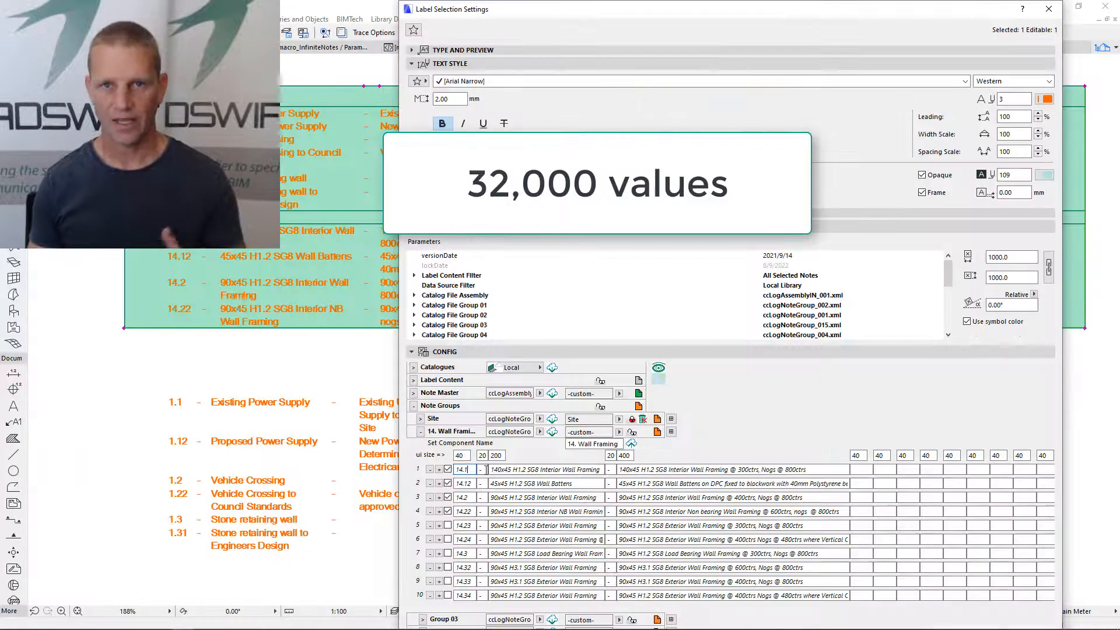
{"action": "left_click", "coordinate": [638, 469]}
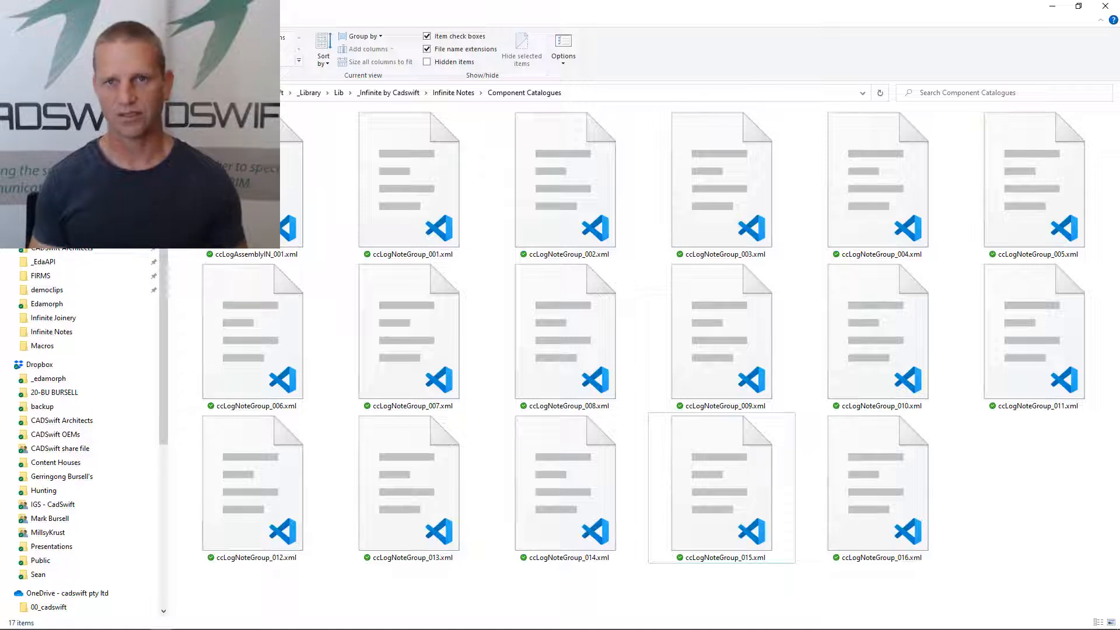
Rename ccLogNoteGroup_014.xml to ccLogNG_Structural.xml in the Component Catalogues folder in File Explorer
{"action": "left_click", "coordinate": [571, 559]}
{"action": "key", "text": "F2"}
{"action": "type", "text": "ccLogNG_"}
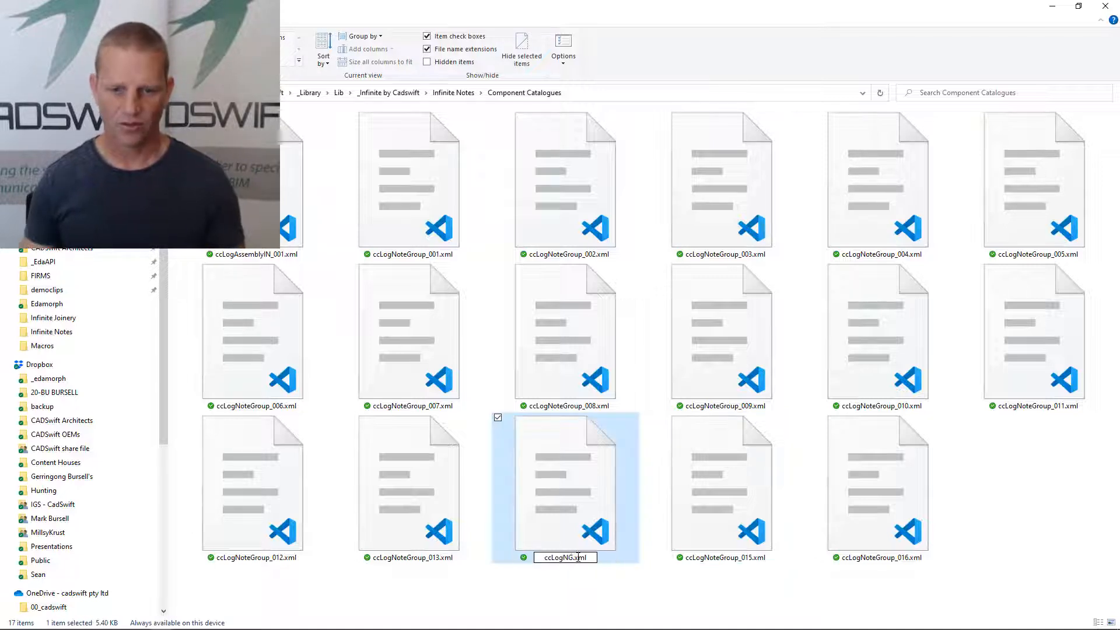
{"action": "type", "text": "Structural"}
{"action": "key", "text": "Return"}
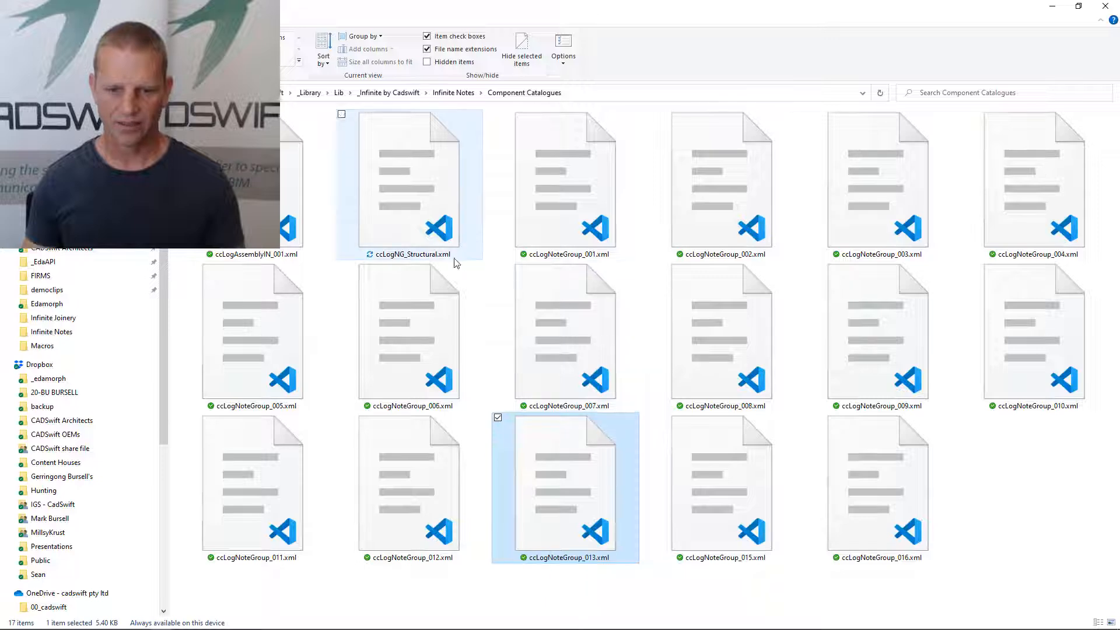
Copy the file name ccLogNG_Structural.xml from the Component Catalogues folder and switch back to Archicad
{"action": "key", "text": "F2"}
{"action": "left_click", "coordinate": [487, 293]}
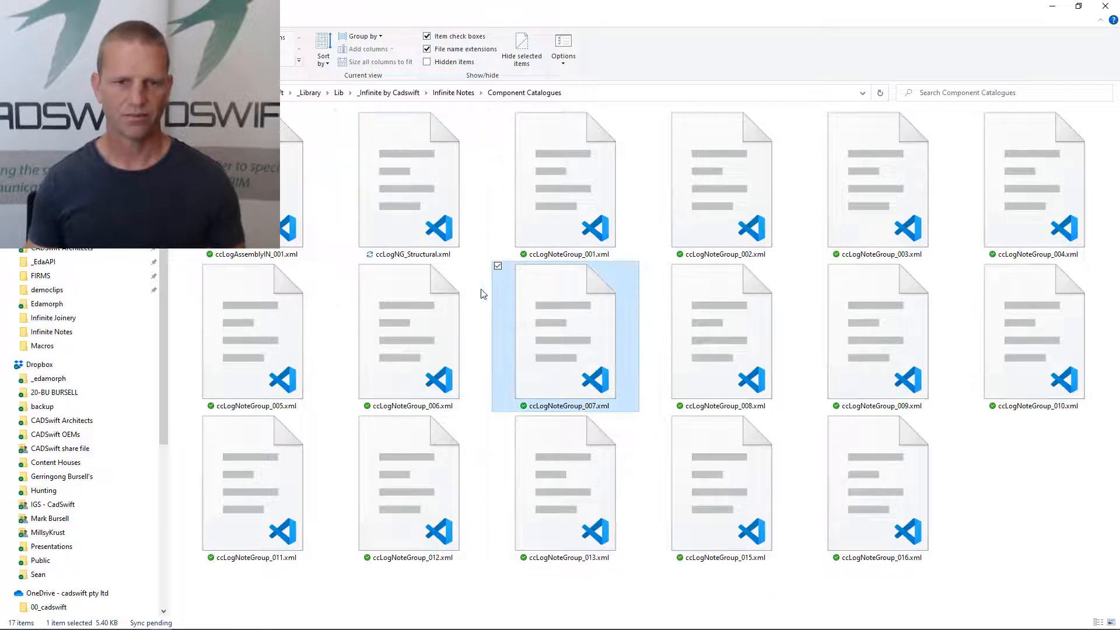
{"action": "key", "text": "alt+Tab"}
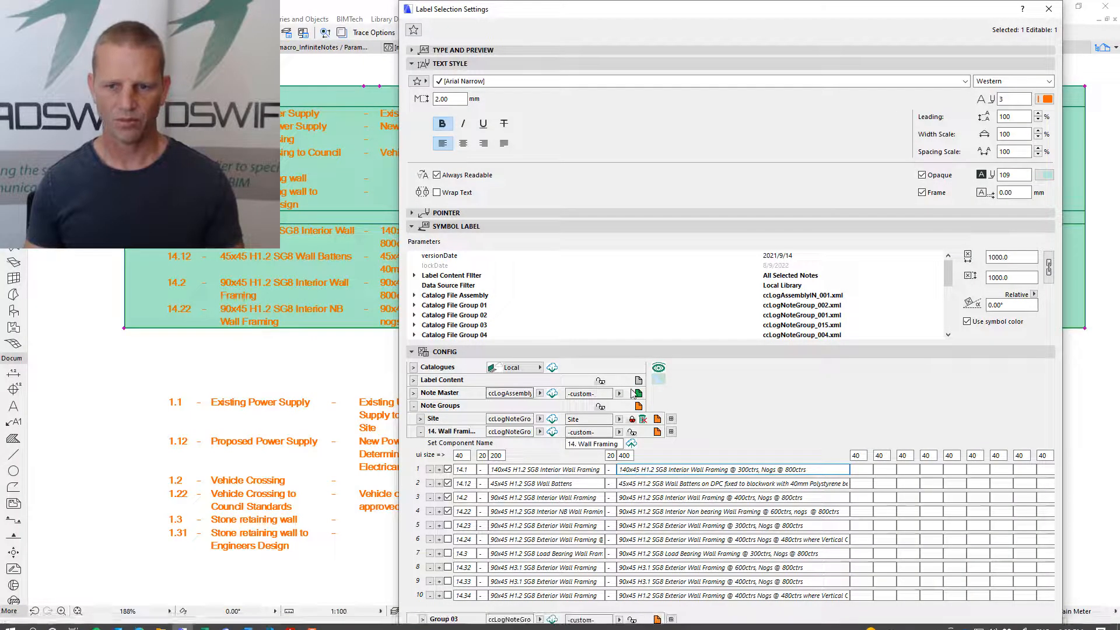
Add ccLogNG_Structural.xml as the fifth entry in the Site group's list of available catalogue files
{"action": "left_click", "coordinate": [670, 419]}
{"action": "left_click", "coordinate": [500, 258]}
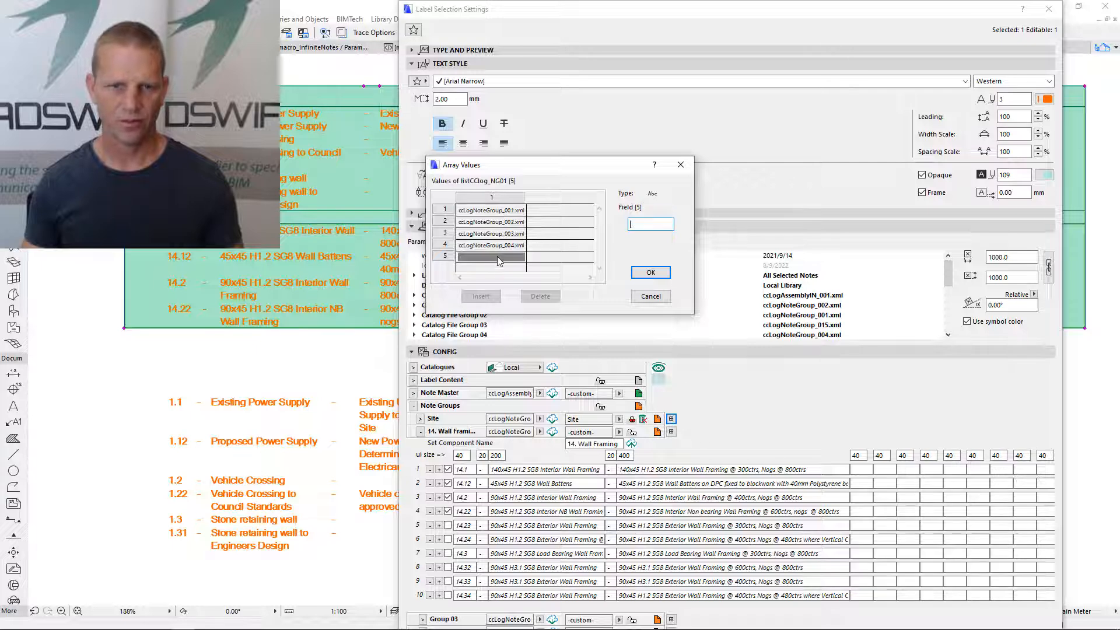
{"action": "type", "text": "Structural.xml"}
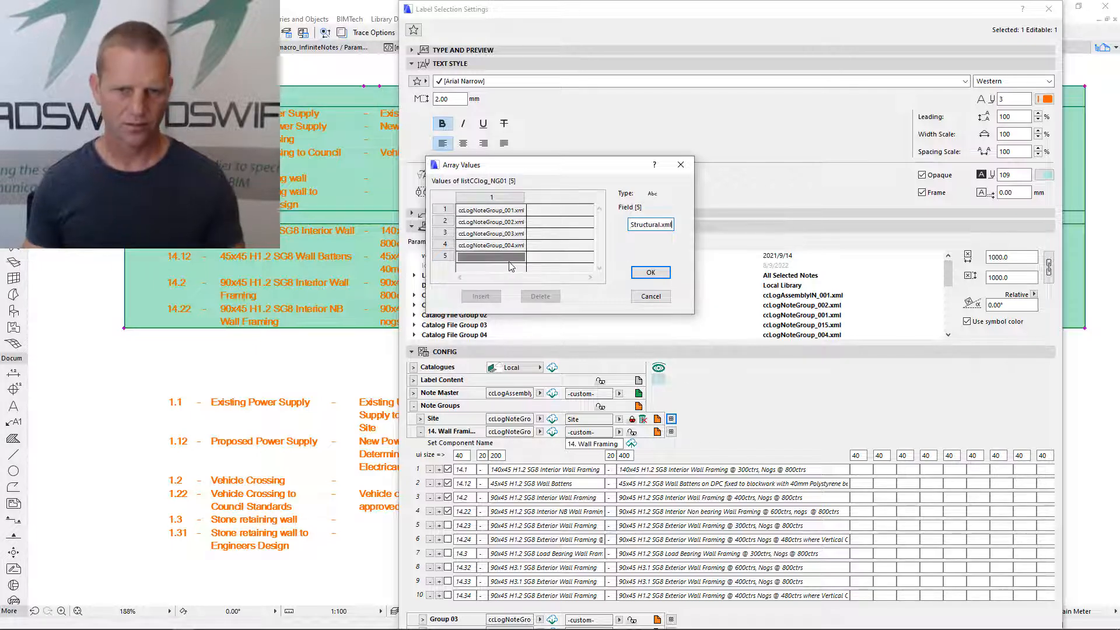
{"action": "left_click", "coordinate": [651, 273]}
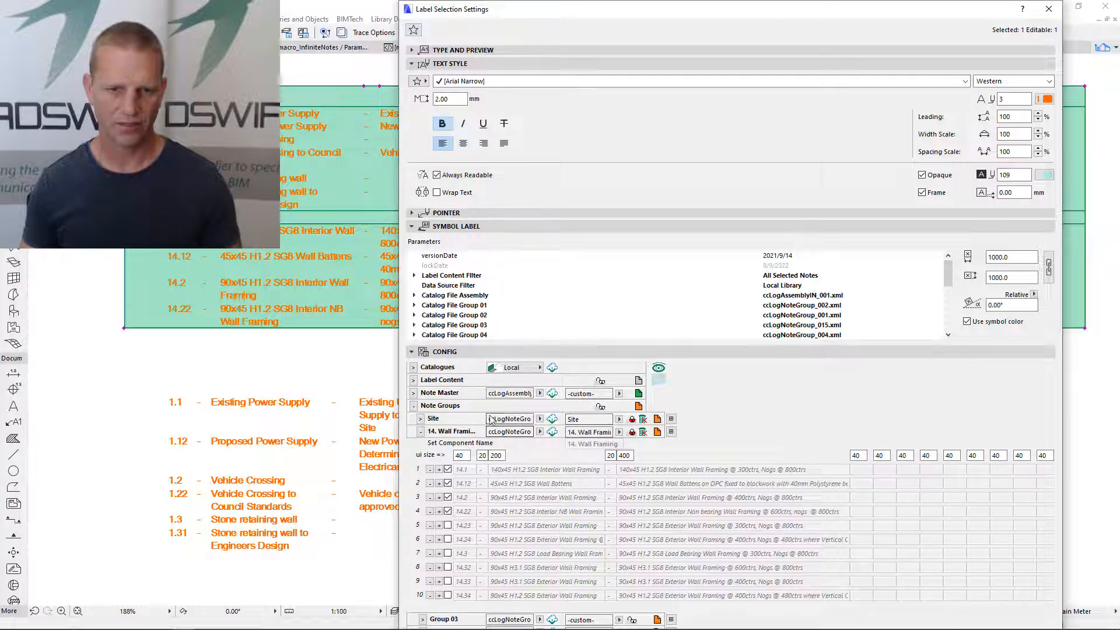
Examine the Site group's catalogue file choices and the Local and Remote source options for the catalogues
{"action": "left_click", "coordinate": [540, 419]}
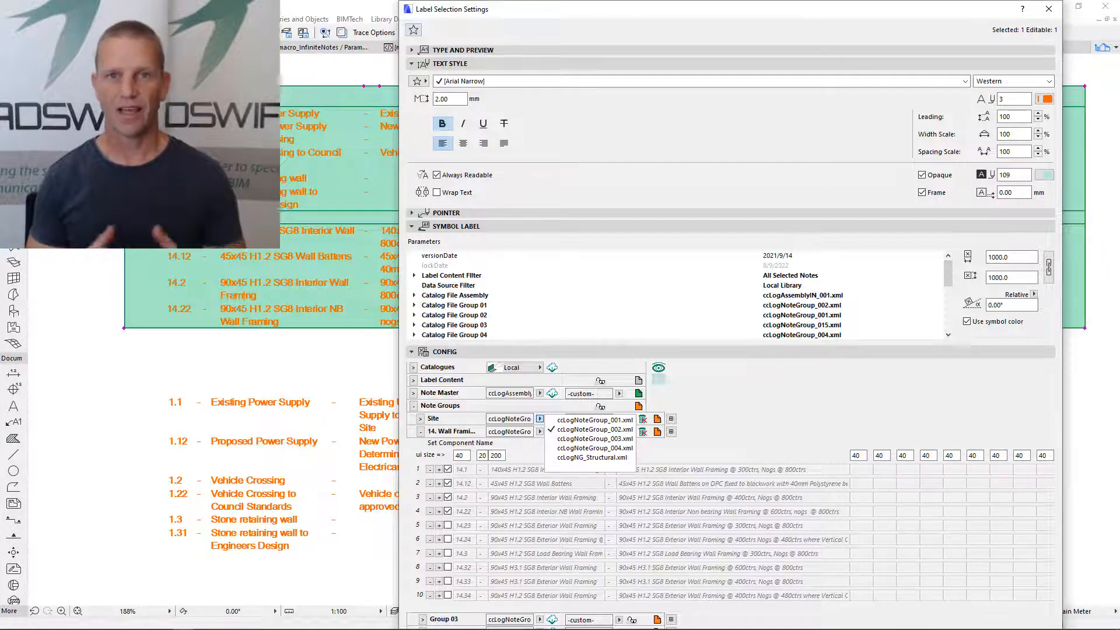
{"action": "left_click", "coordinate": [540, 367]}
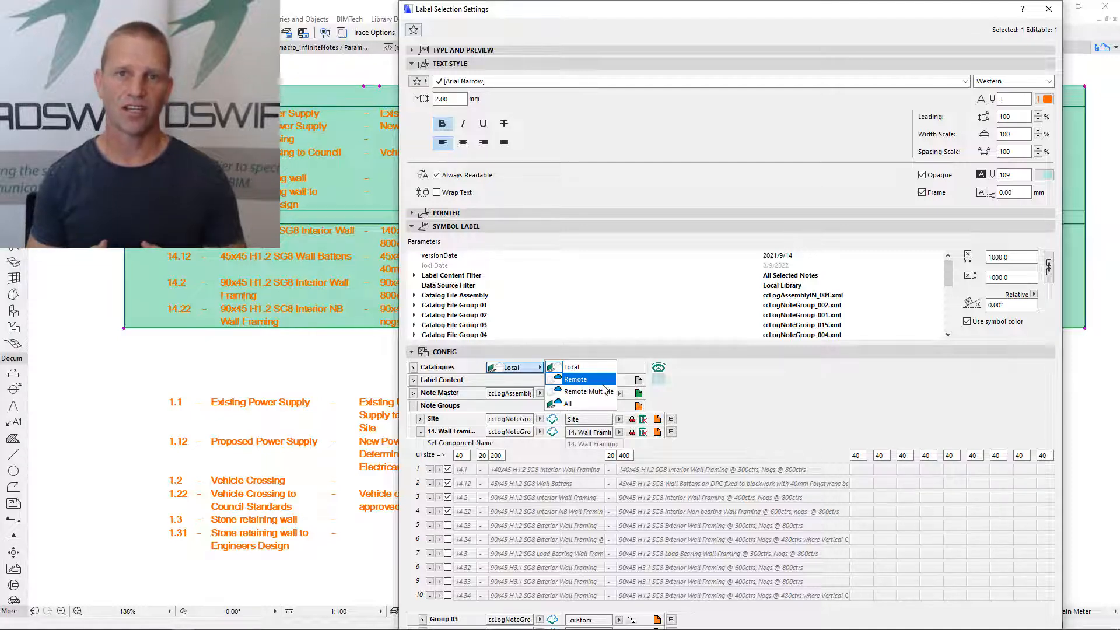
{"action": "left_click", "coordinate": [538, 368]}
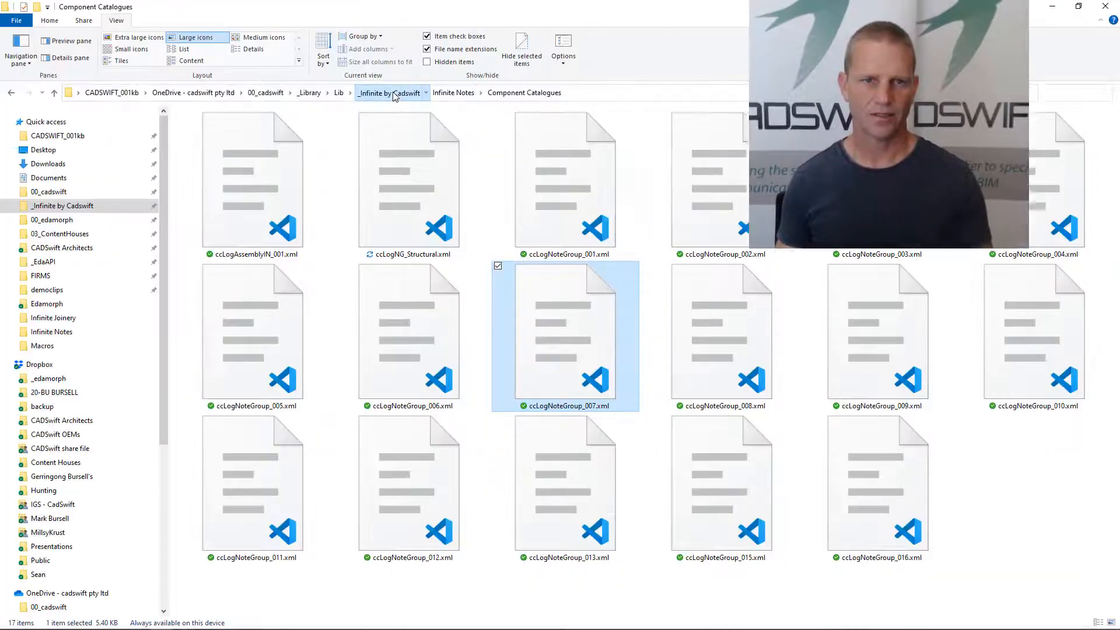
Browse in File Explorer from the _Infinite by Cadswift library folder through Infinite Notes to Component Catalogues
{"action": "left_click", "coordinate": [395, 94]}
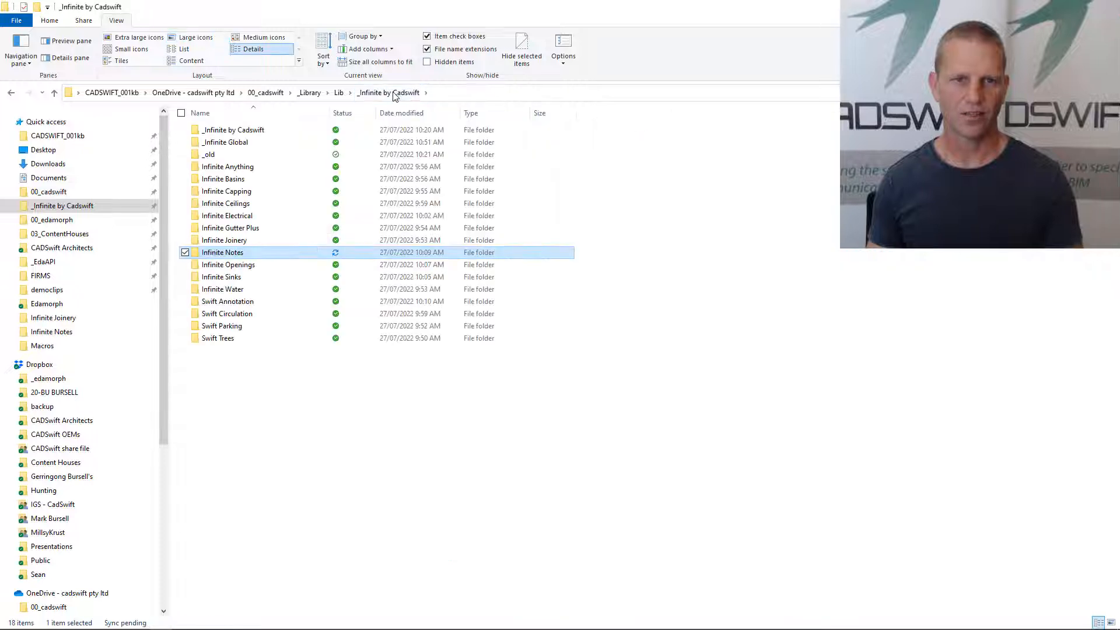
{"action": "double_click", "coordinate": [250, 256]}
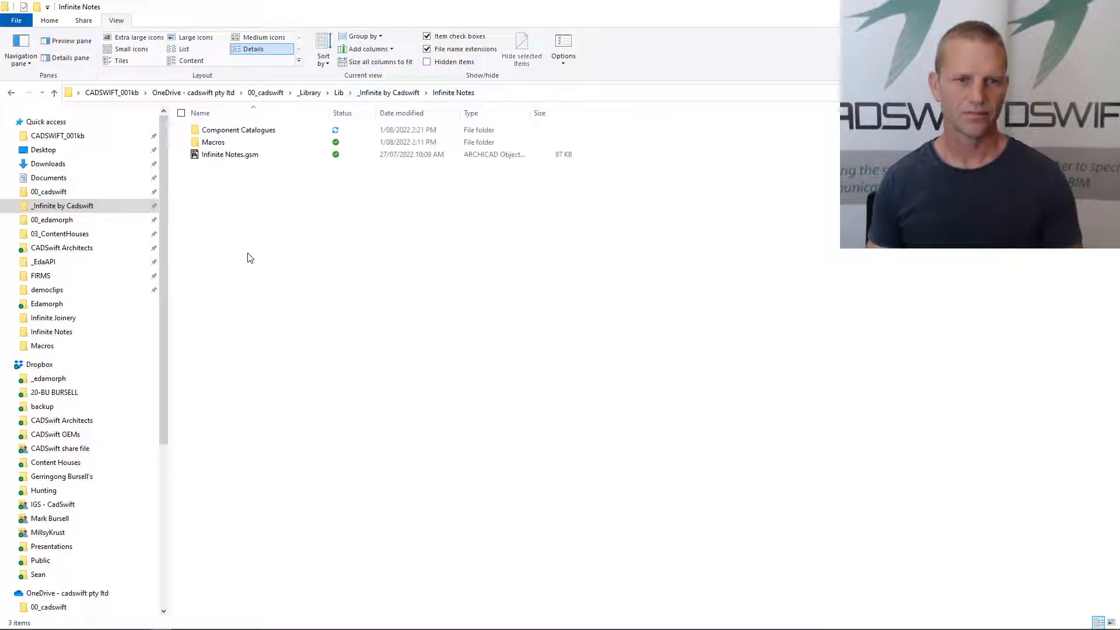
{"action": "double_click", "coordinate": [257, 131]}
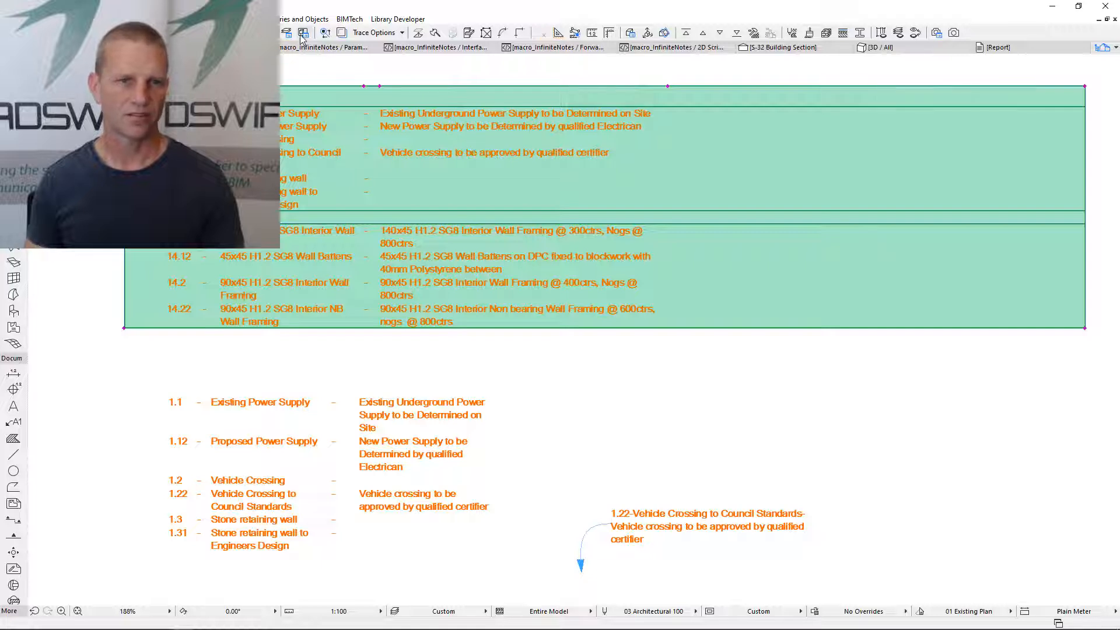
Open Archicad's Model View Options and show the Data settings of the Cadswift Infinite Libraries component catalogues
{"action": "left_click", "coordinate": [303, 34]}
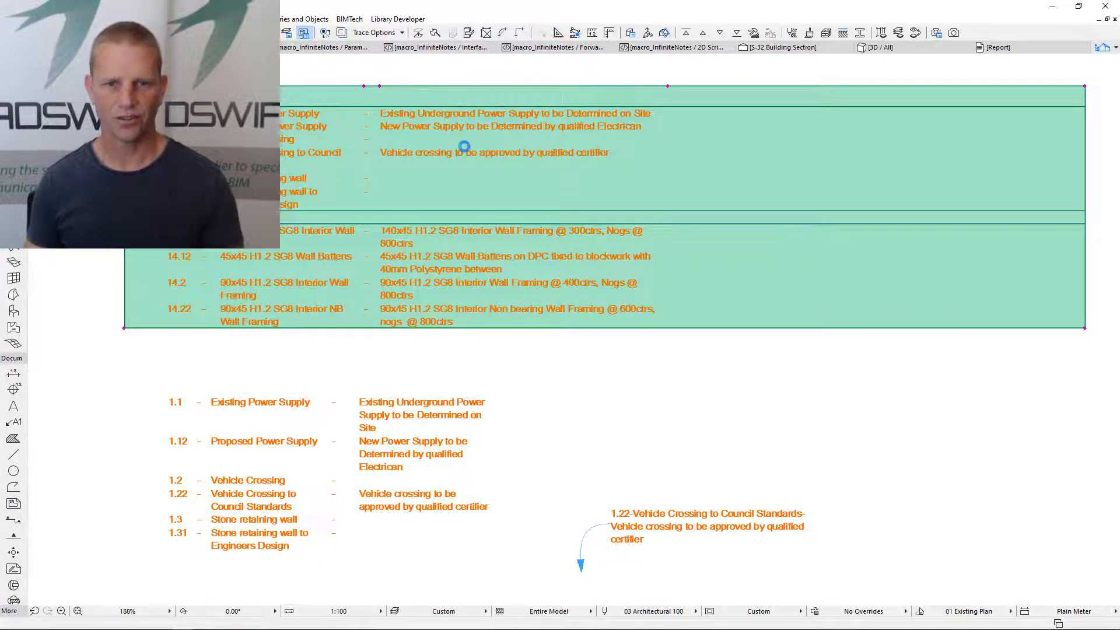
{"action": "left_click", "coordinate": [432, 467]}
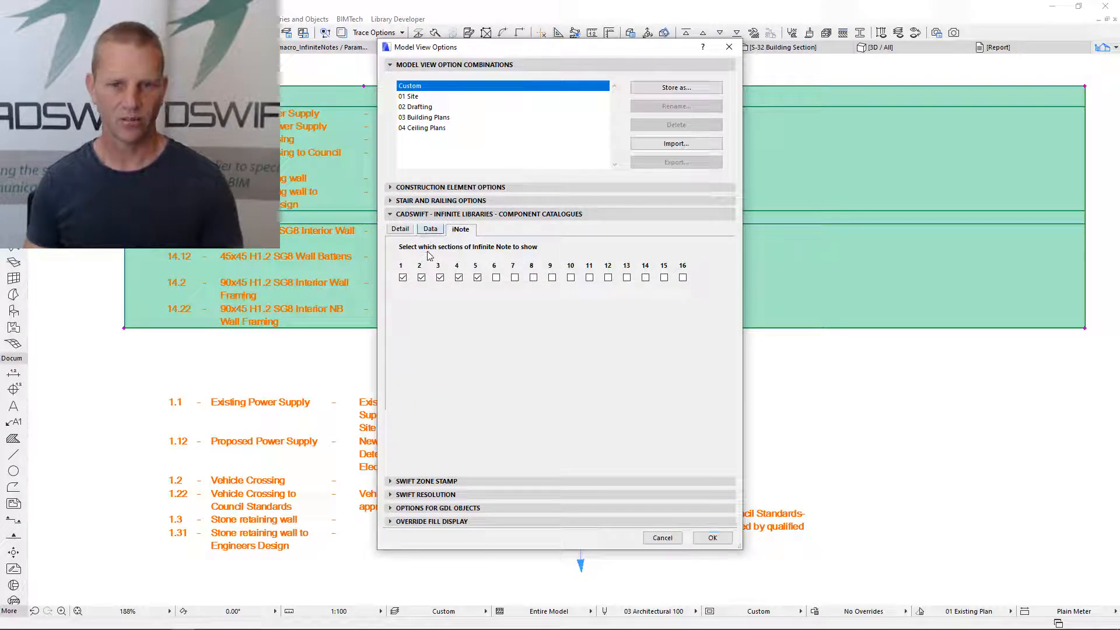
{"action": "left_click", "coordinate": [430, 229]}
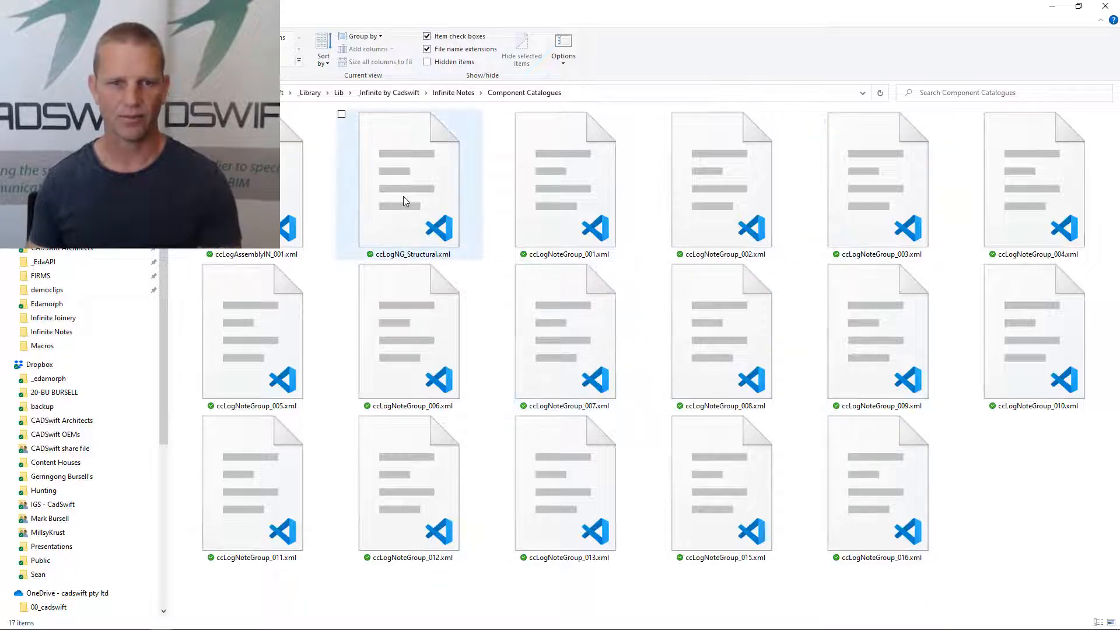
Remove all catalogue files except ccLogAssemblyIN_001.xml and ccLogNoteGroup_001.xml from the Component Catalogues folder in File Explorer
{"action": "key", "text": "ctrl+a"}
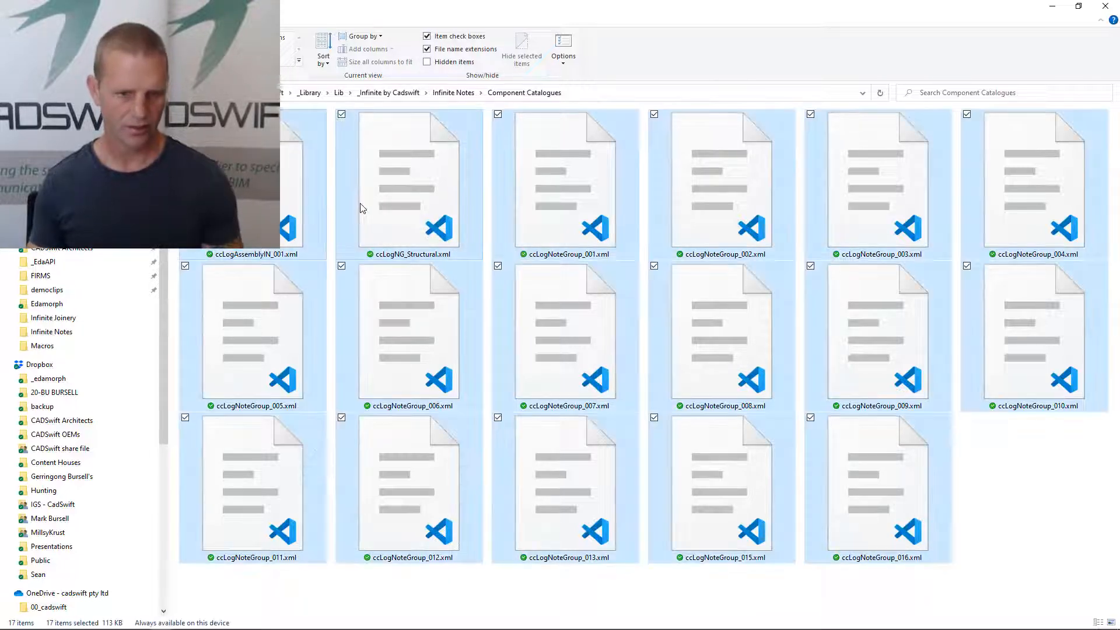
{"action": "left_click", "coordinate": [309, 225], "text": "ctrl"}
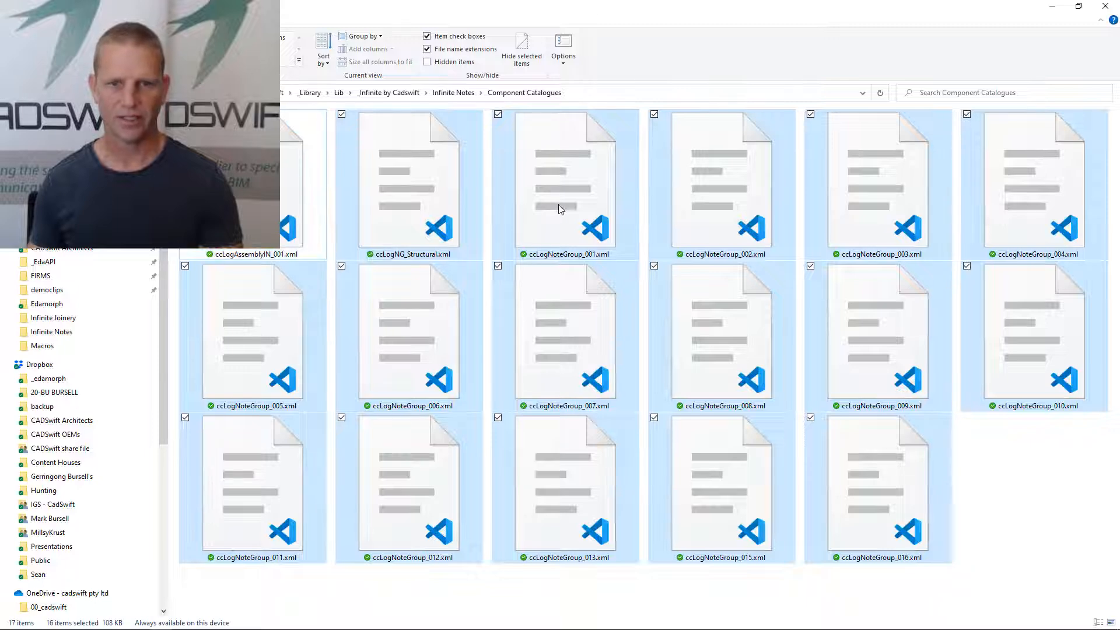
{"action": "left_click", "coordinate": [557, 178], "text": "ctrl"}
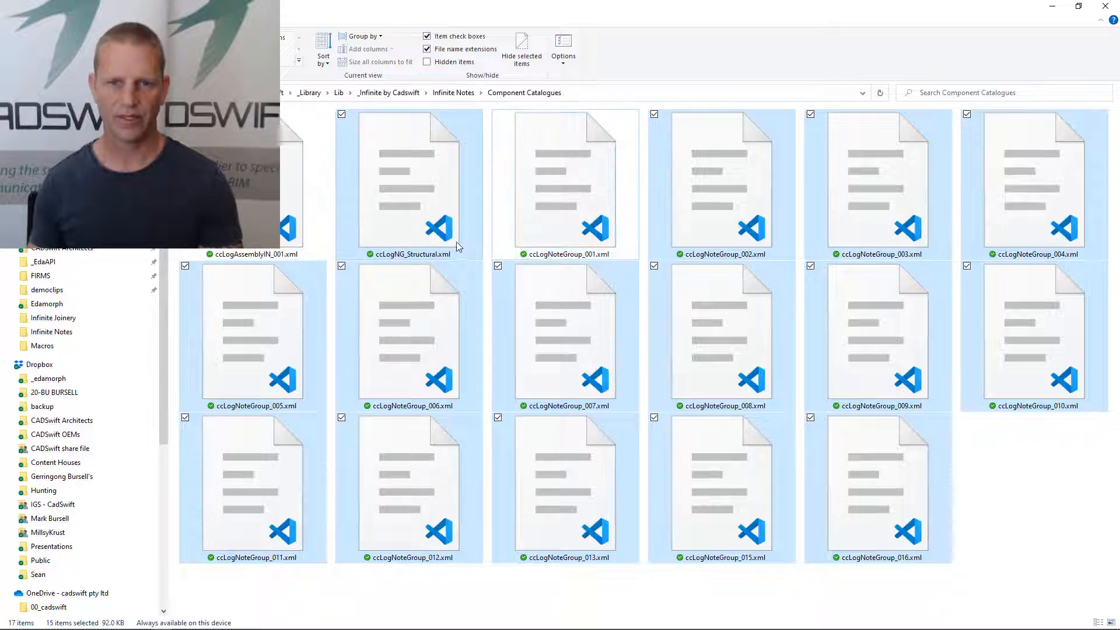
{"action": "right_click", "coordinate": [411, 189]}
{"action": "left_click", "coordinate": [328, 377]}
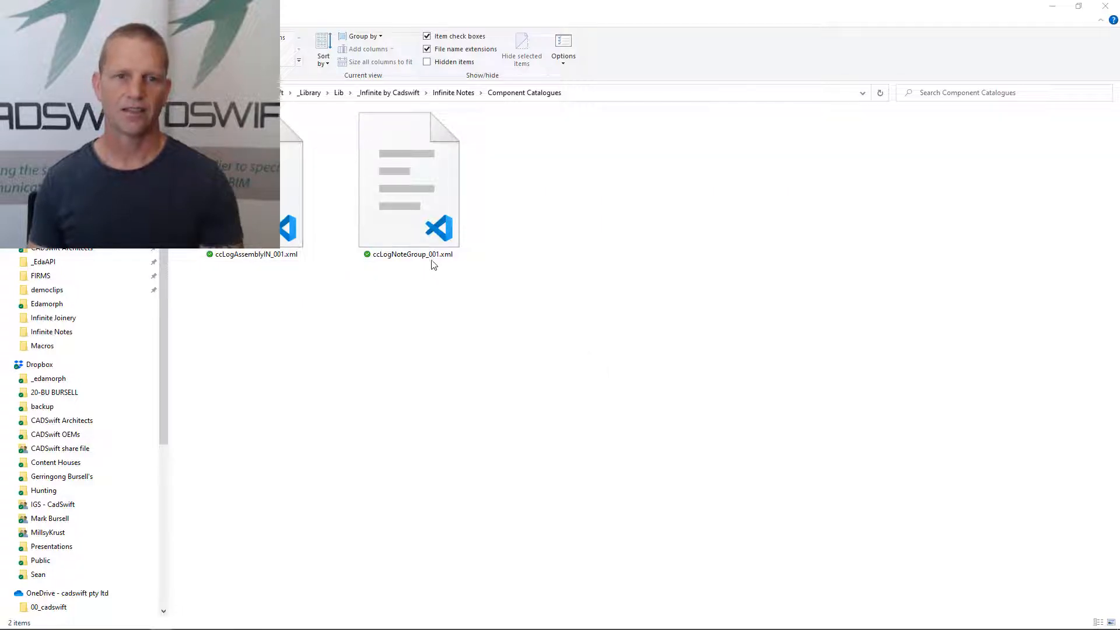
{"action": "left_click", "coordinate": [427, 260]}
{"action": "key", "text": "F2"}
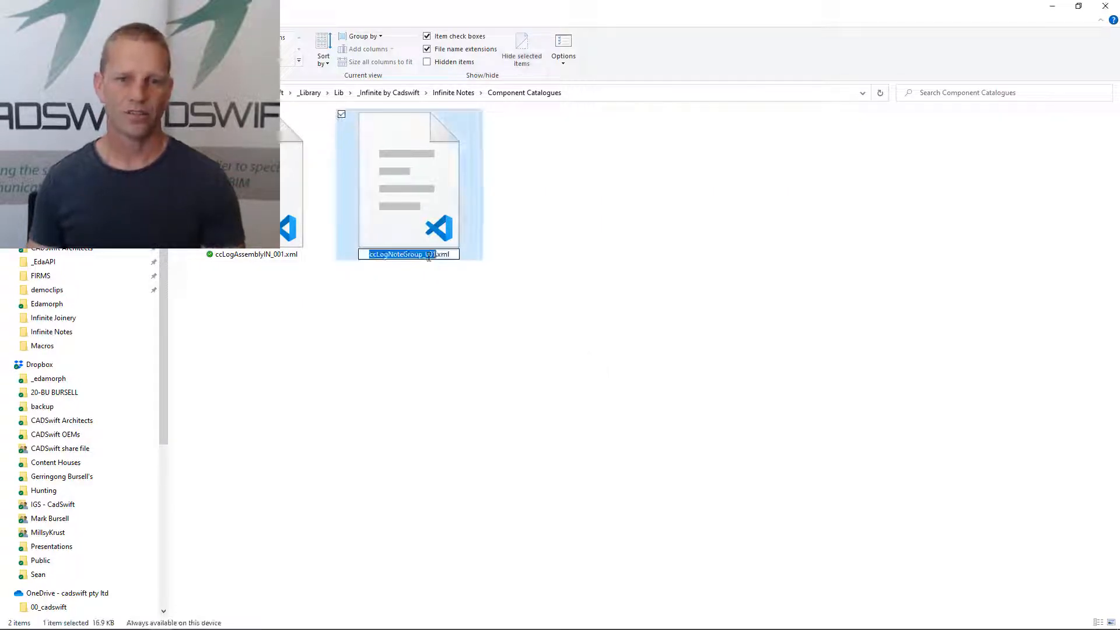
{"action": "left_click", "coordinate": [404, 307]}
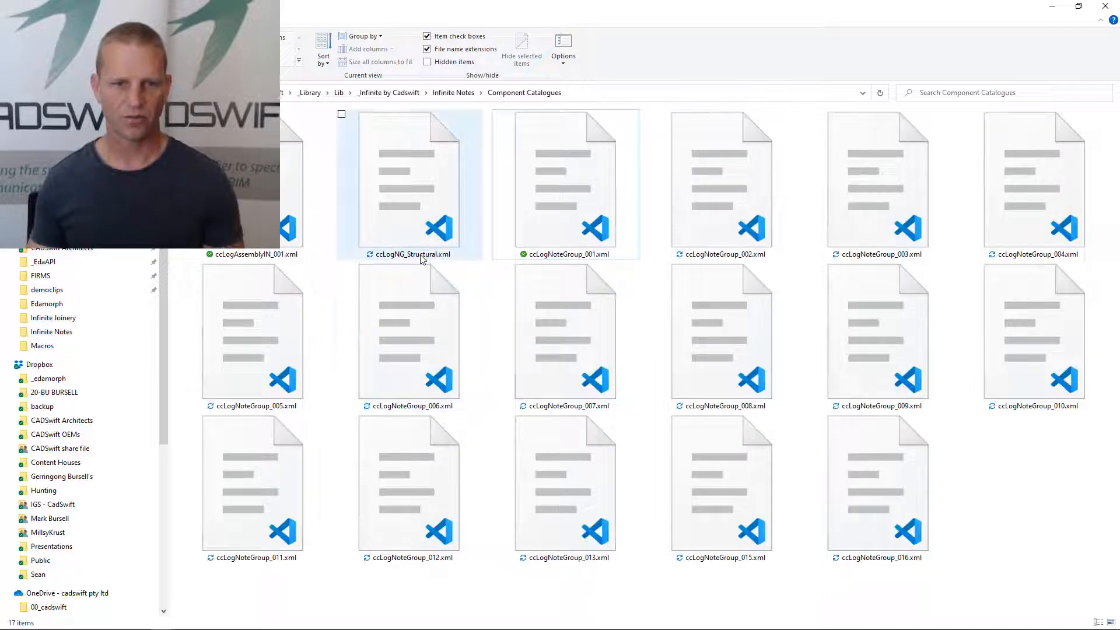
Rename ccLogNoteGroup_001.xml to ccLogNG_Site.xml and ccLogNoteGroup_002.xml to ccLogNG_Mechanical.xml
{"action": "left_click", "coordinate": [569, 257]}
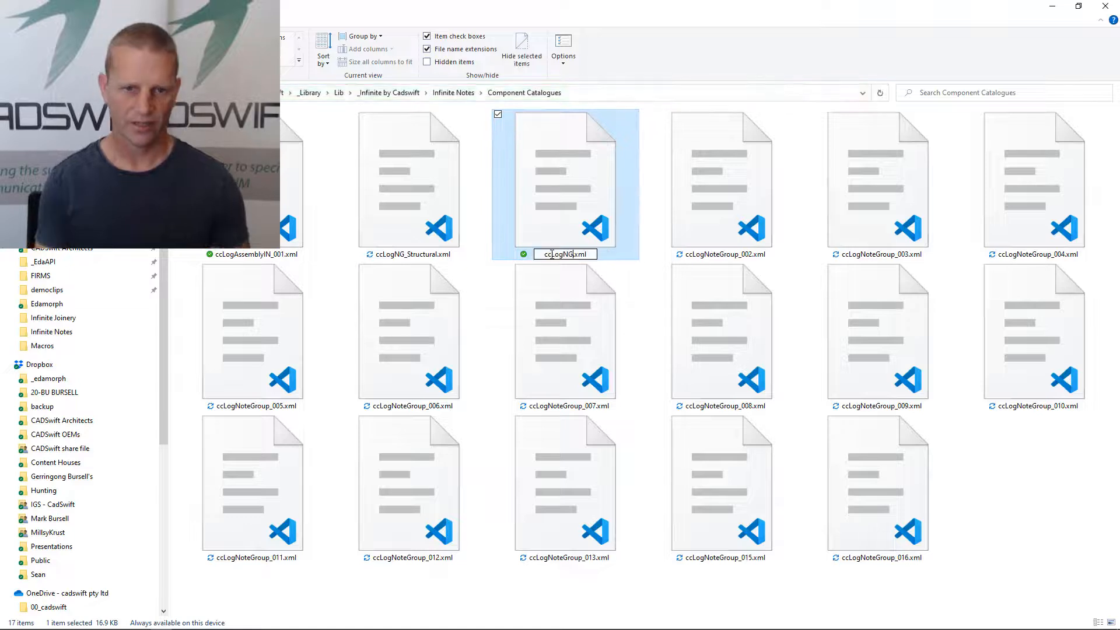
{"action": "type", "text": "_Site"}
{"action": "key", "text": "Tab"}
{"action": "left_click_drag", "start_coordinate": [748, 255], "coordinate": [708, 254]}
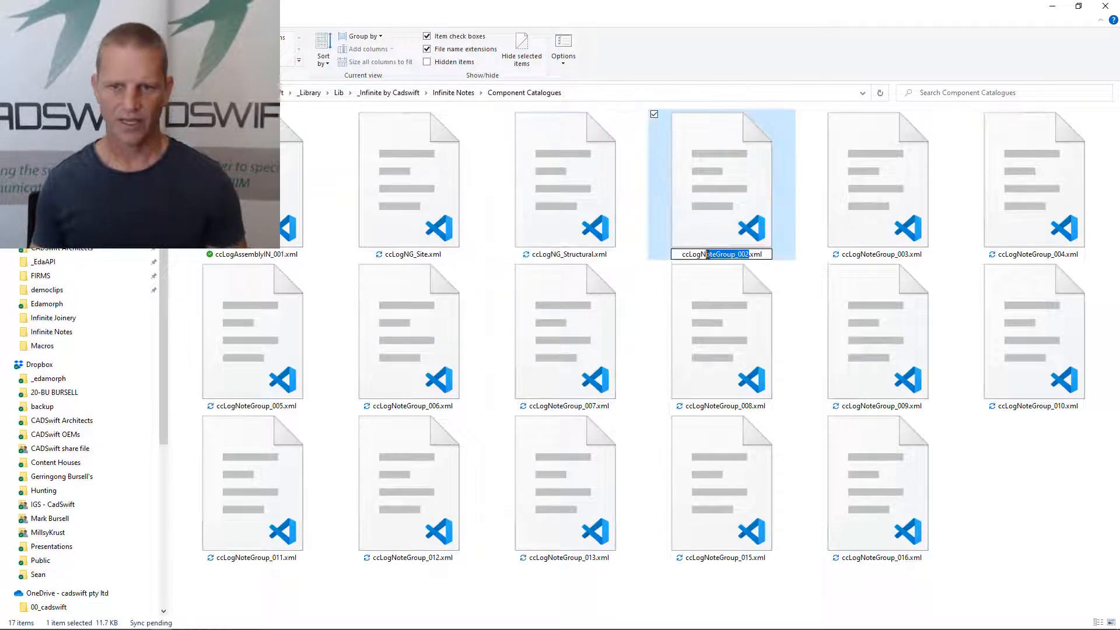
{"action": "type", "text": "G_Mechanical"}
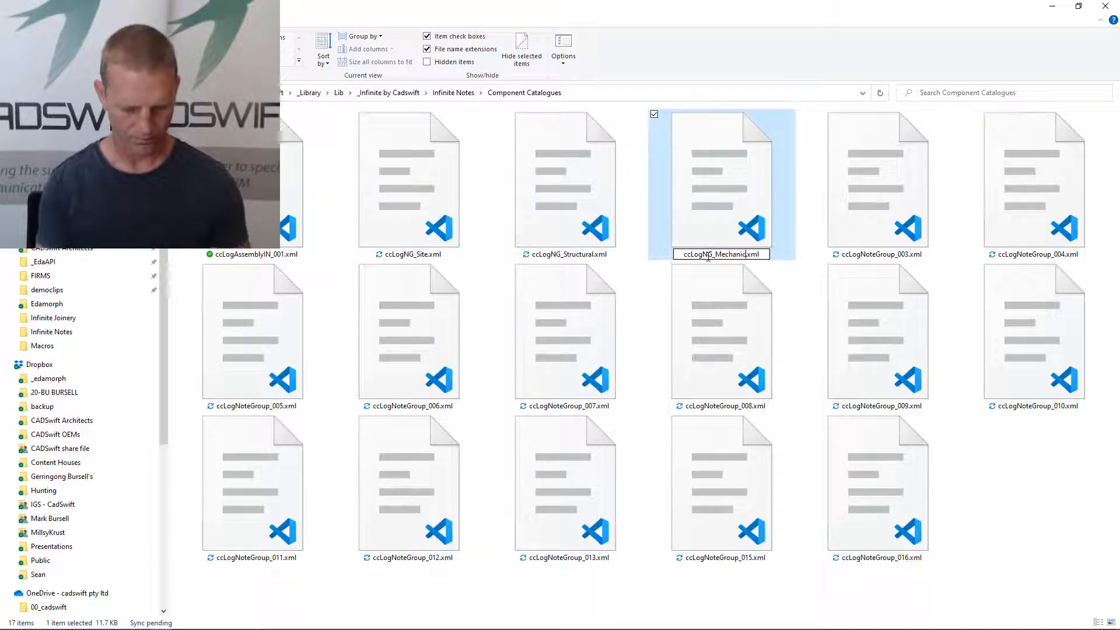
{"action": "key", "text": "Tab"}
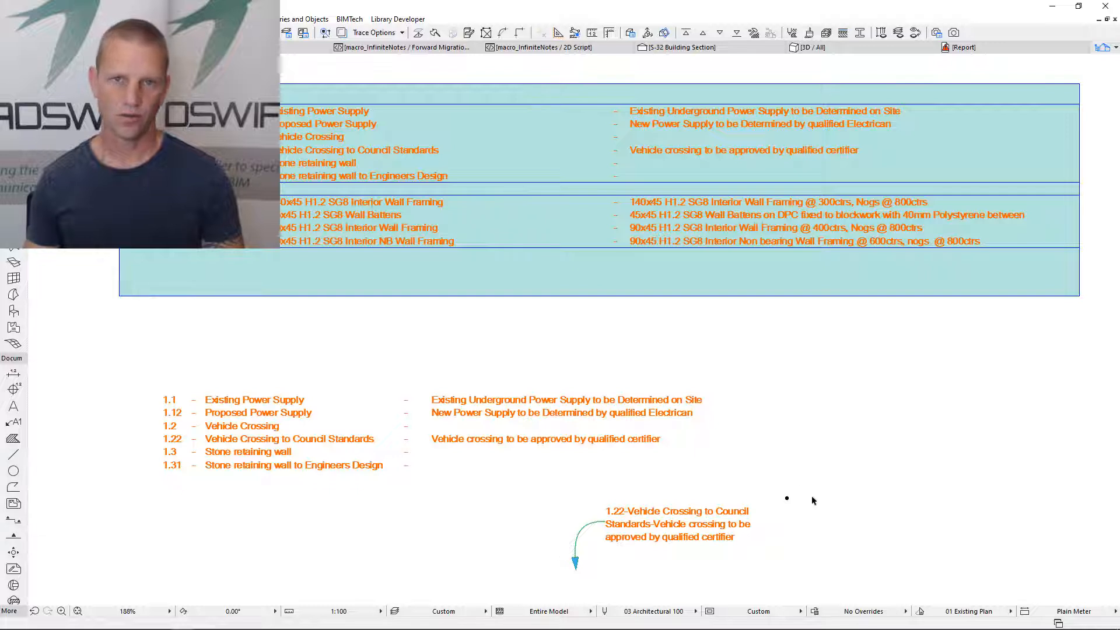
Widen the text area of the 1.22 Vehicle Crossing leader label slightly in the Archicad drawing
{"action": "left_click", "coordinate": [788, 499]}
{"action": "left_click", "coordinate": [804, 499]}
{"action": "left_click", "coordinate": [804, 500]}
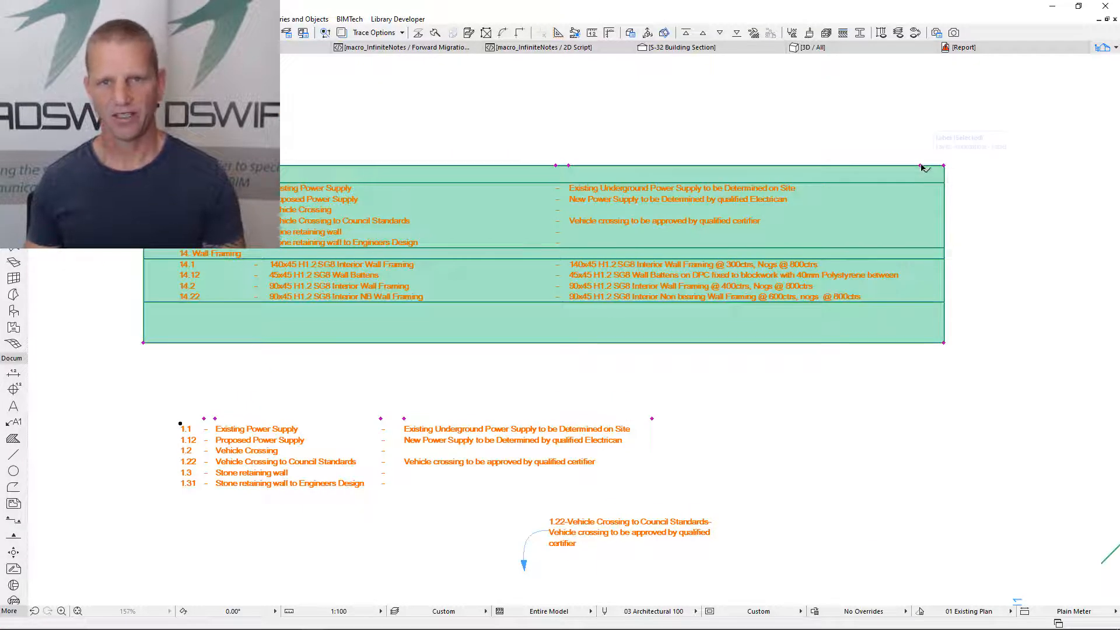
Narrow the last text column and the middle text column of the framed note table so their notes wrap
{"action": "left_click", "coordinate": [921, 166]}
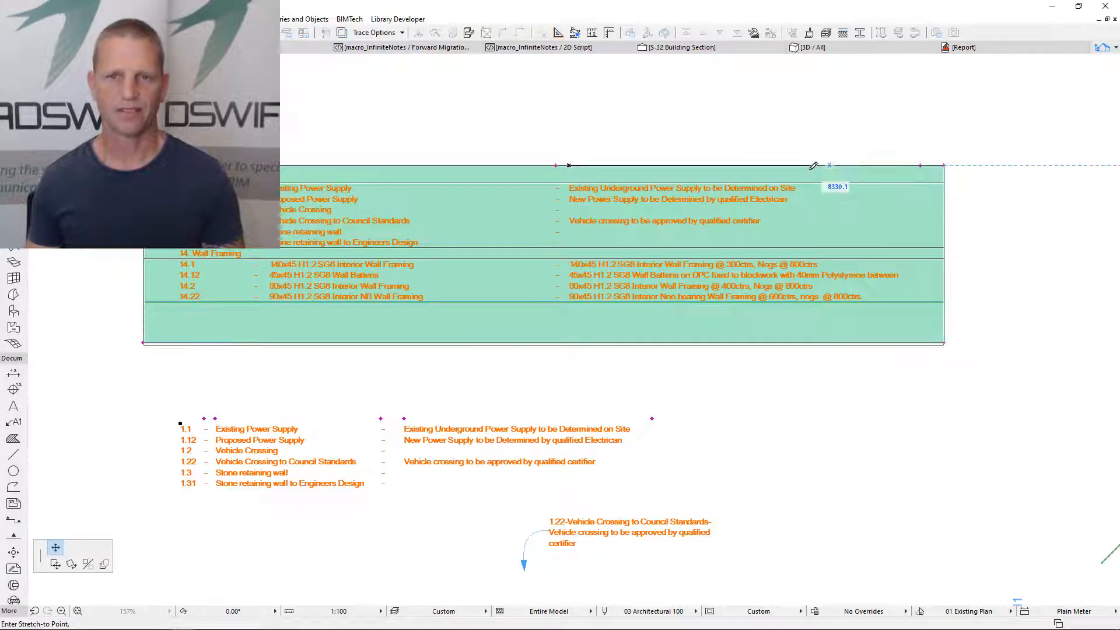
{"action": "left_click", "coordinate": [812, 166]}
{"action": "left_click", "coordinate": [556, 166]}
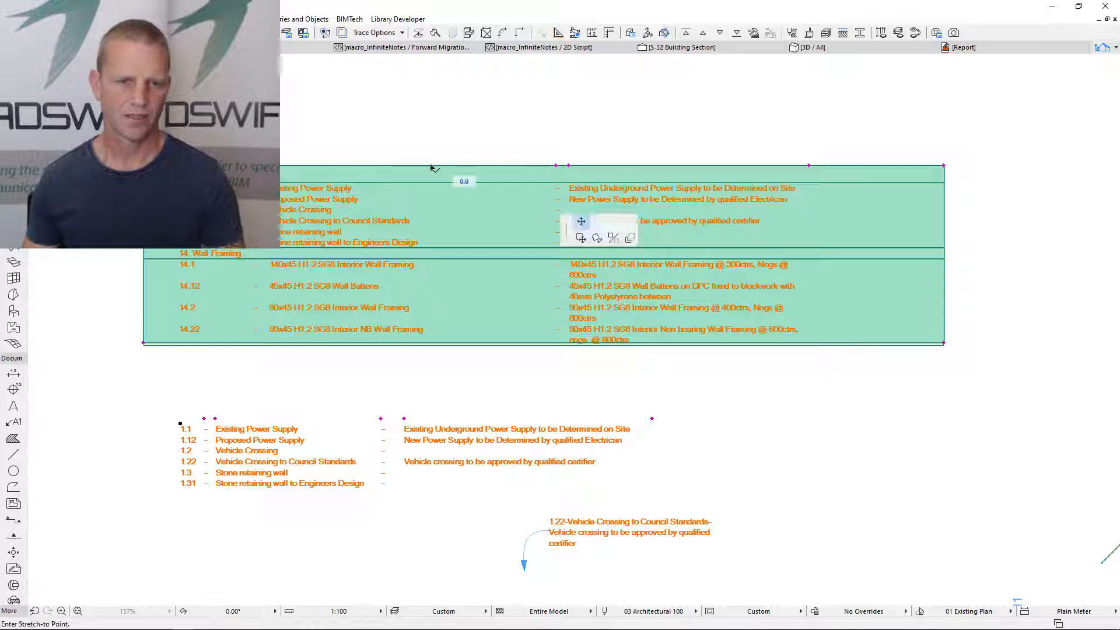
{"action": "left_click", "coordinate": [393, 165]}
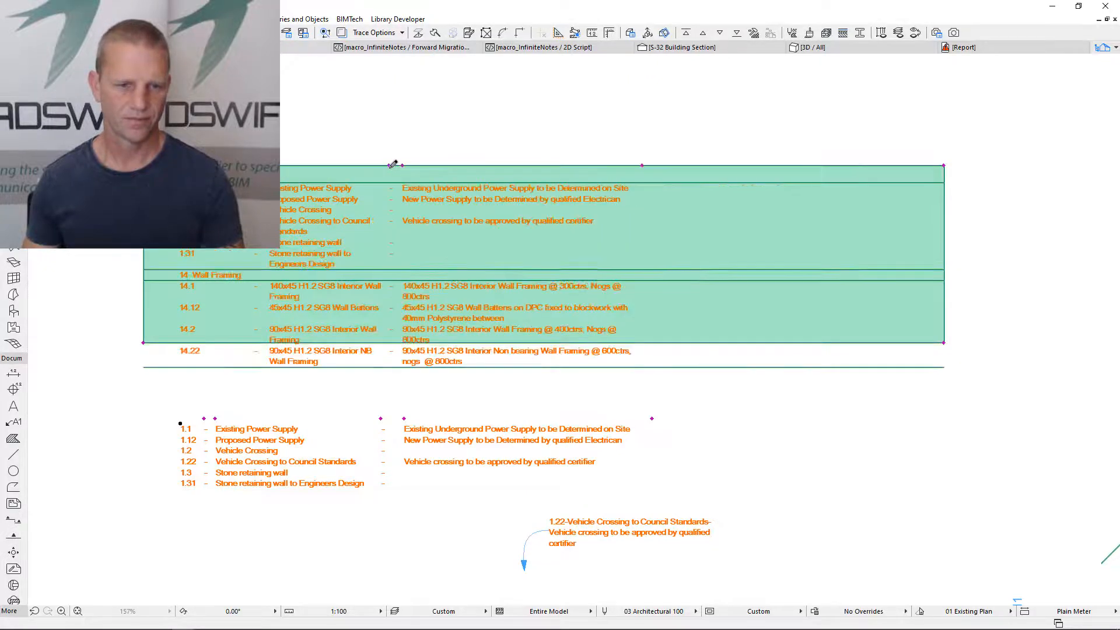
Narrow both text columns of the unframed note list below the table so its notes wrap
{"action": "left_click", "coordinate": [381, 418]}
{"action": "left_click", "coordinate": [315, 418]}
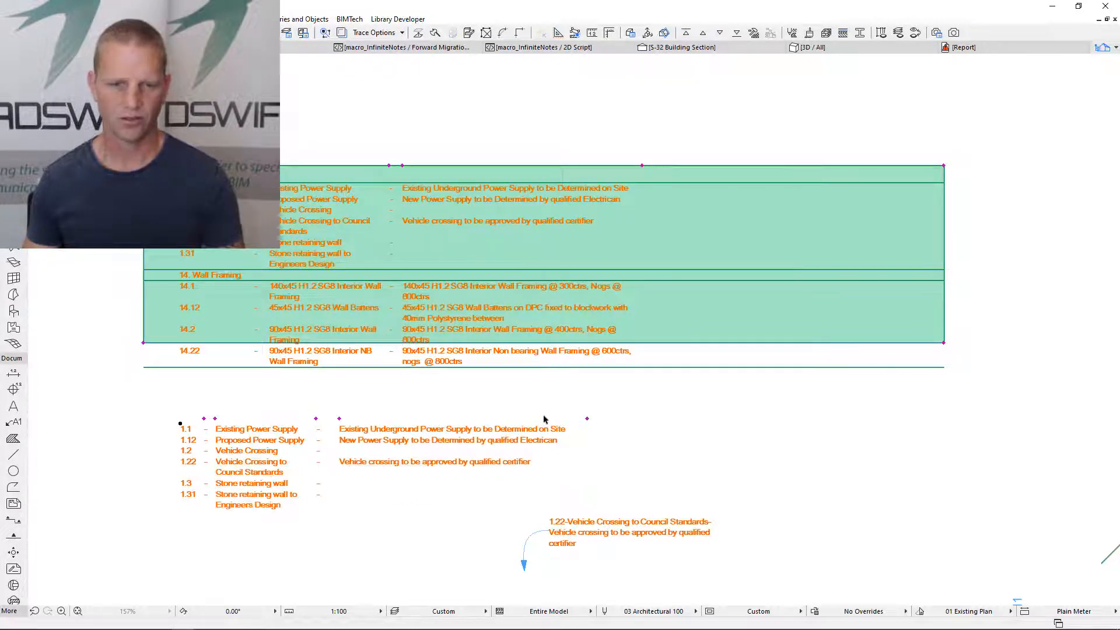
{"action": "left_click", "coordinate": [587, 419]}
{"action": "left_click", "coordinate": [455, 418]}
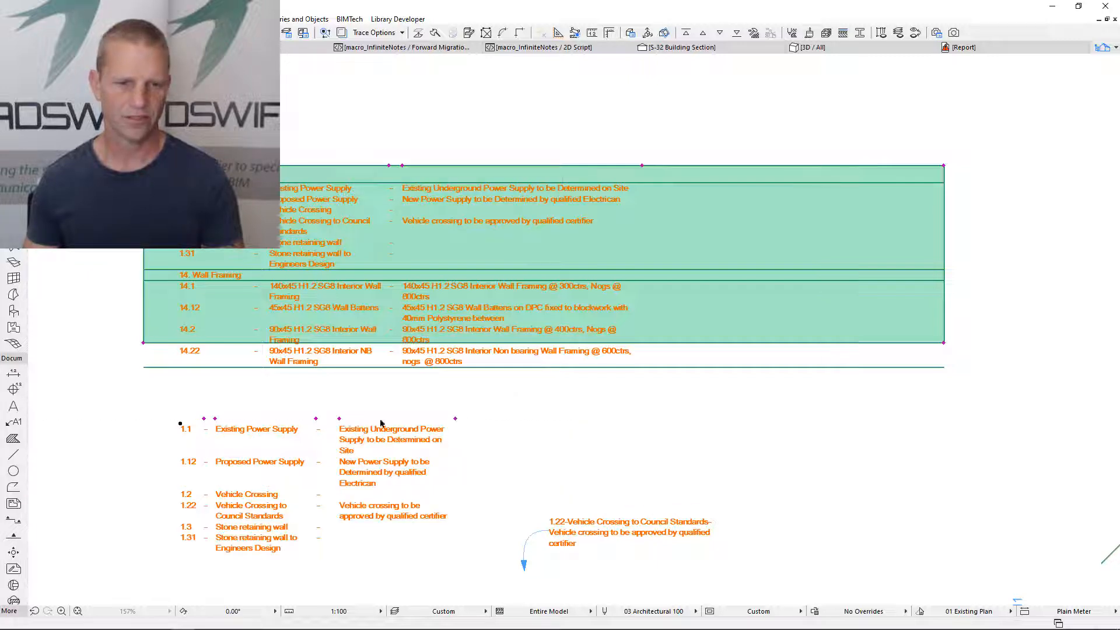